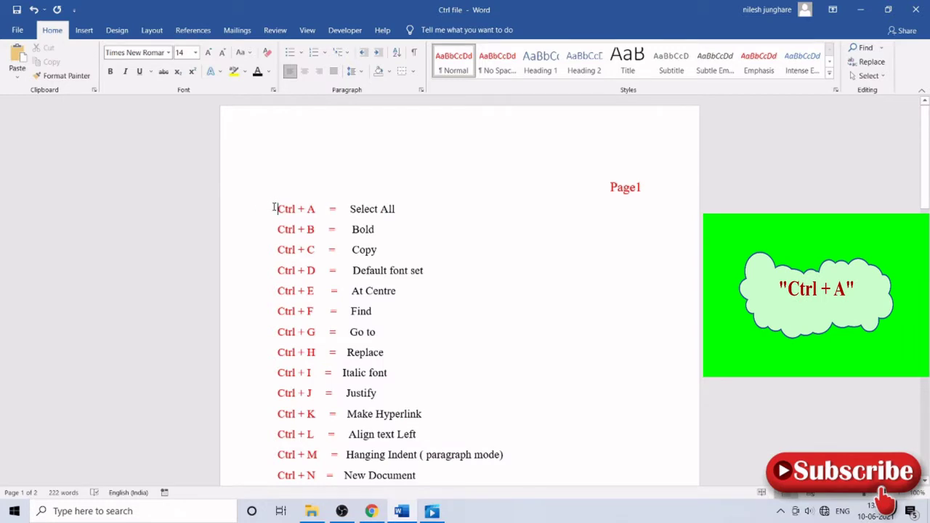
Step: Select all text in the 'Ctrl file' document with Ctrl+A, then deselect it
{"action": "key", "text": "ctrl+a"}
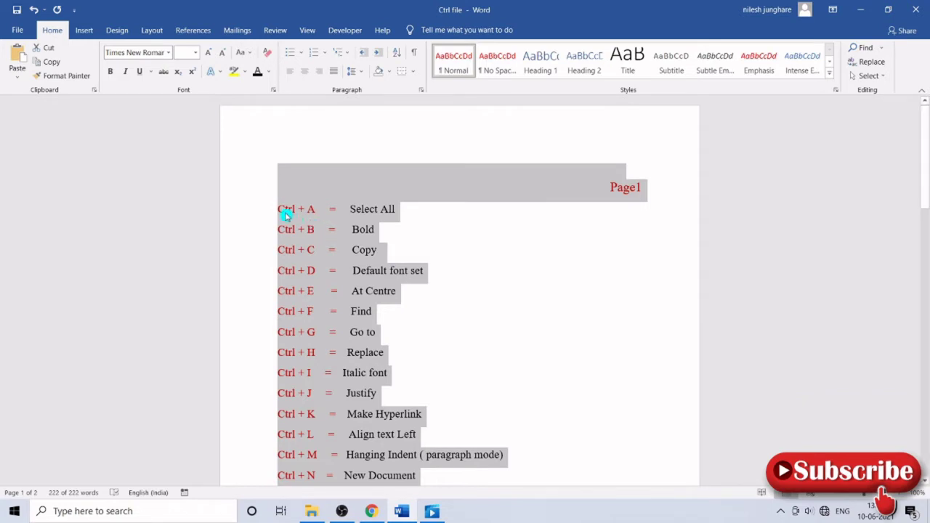
{"action": "left_click", "coordinate": [285, 211]}
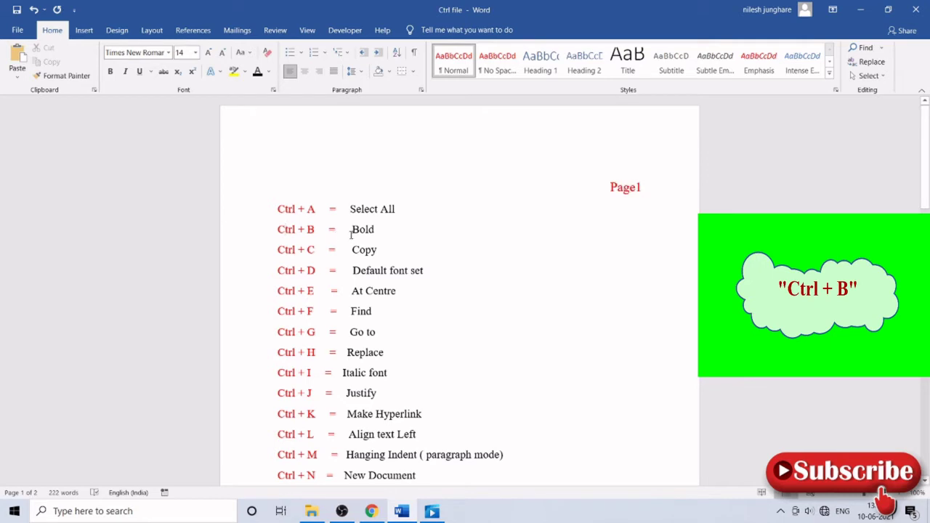
Step: Make the word 'Bold' on the Ctrl + B line bold with Ctrl+B
{"action": "left_click_drag", "start_coordinate": [352, 228], "coordinate": [377, 229]}
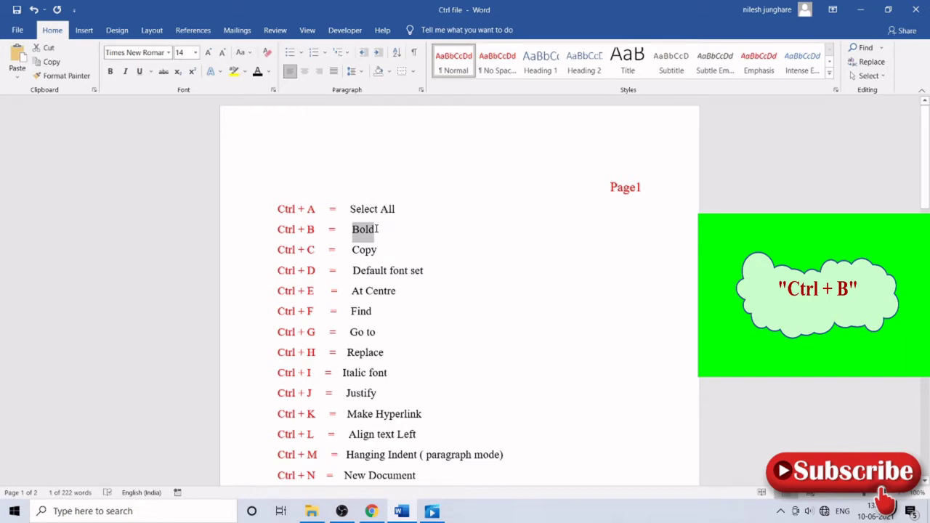
{"action": "key", "text": "ctrl+b"}
{"action": "left_click", "coordinate": [377, 229]}
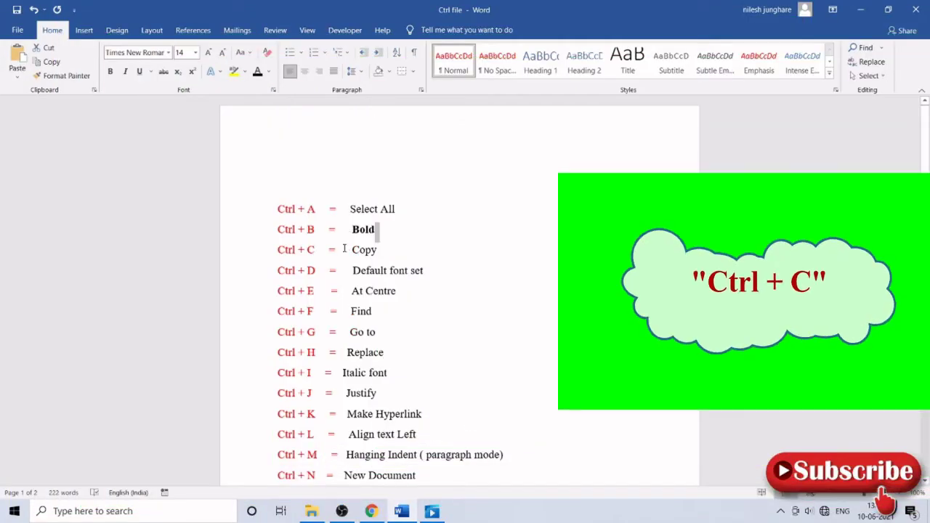
{"action": "left_click", "coordinate": [279, 249]}
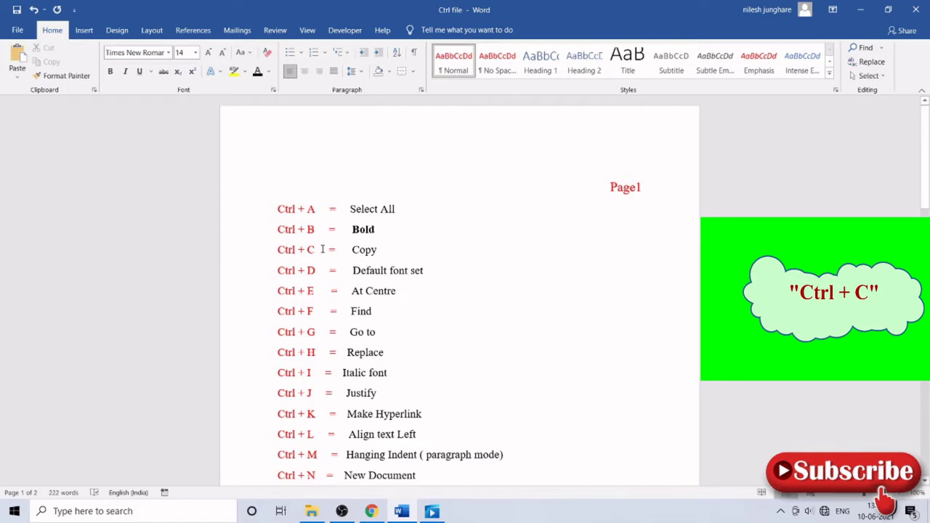
{"action": "left_click_drag", "start_coordinate": [353, 249], "coordinate": [378, 252]}
{"action": "key", "text": "ctrl+c"}
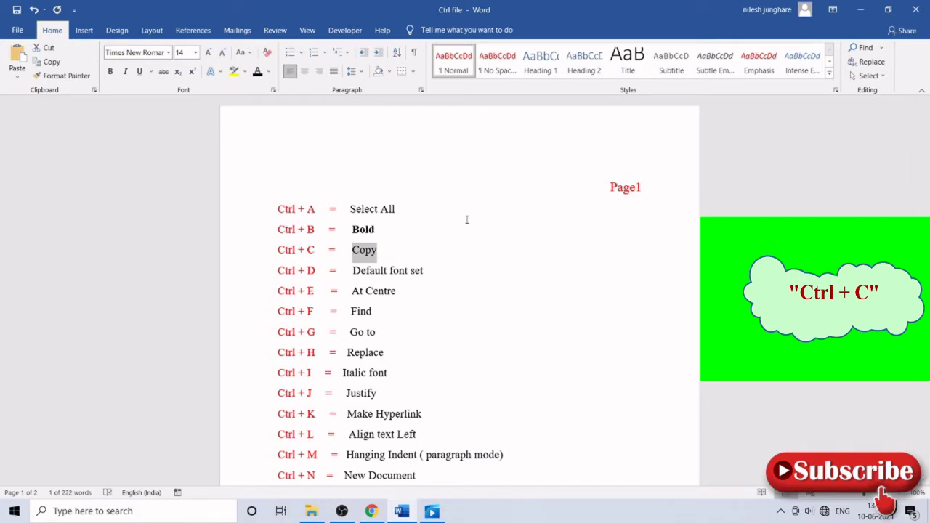
{"action": "left_click", "coordinate": [435, 249]}
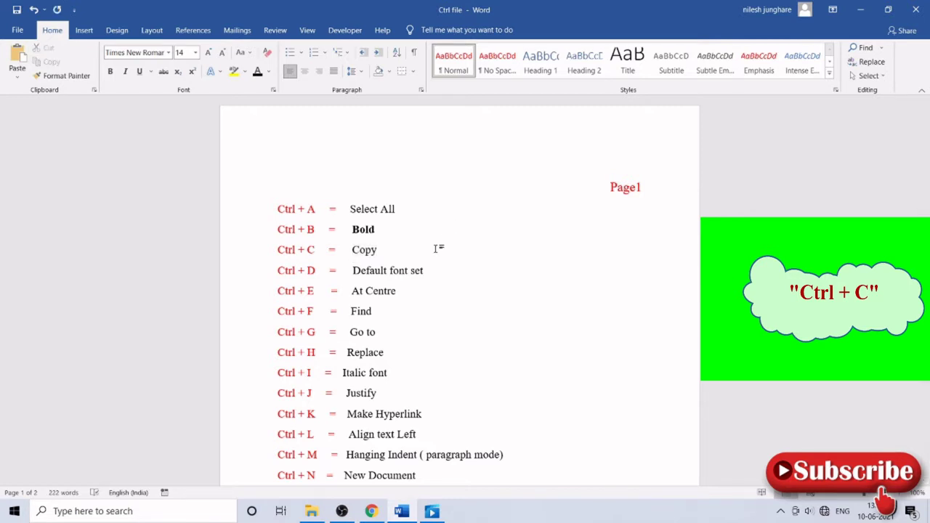
{"action": "key", "text": "ctrl+v"}
{"action": "key", "text": "ctrl+v"}
{"action": "key", "text": "BackSpace"}
{"action": "key", "text": "BackSpace"}
{"action": "key", "text": "BackSpace"}
{"action": "key", "text": "BackSpace"}
{"action": "key", "text": "BackSpace"}
{"action": "key", "text": "BackSpace"}
{"action": "key", "text": "BackSpace"}
{"action": "key", "text": "BackSpace"}
{"action": "key", "text": "BackSpace"}
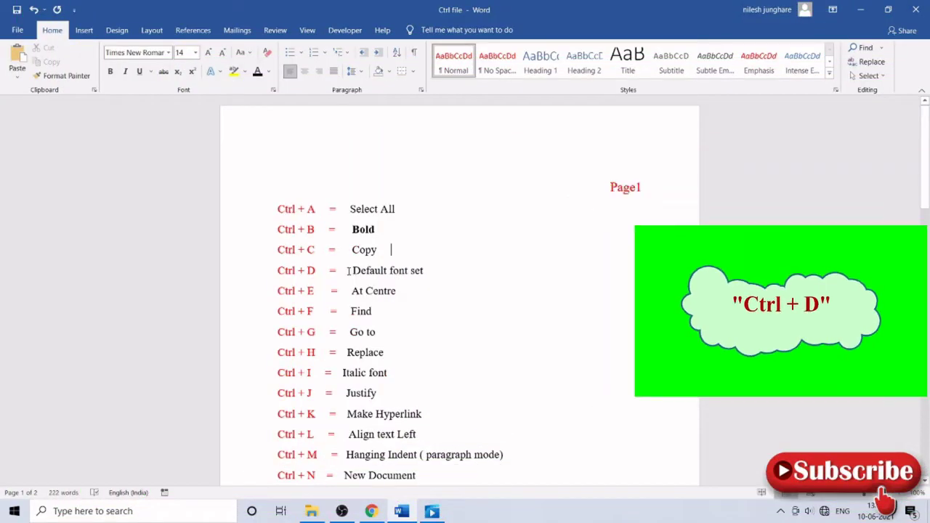
{"action": "left_click", "coordinate": [348, 271]}
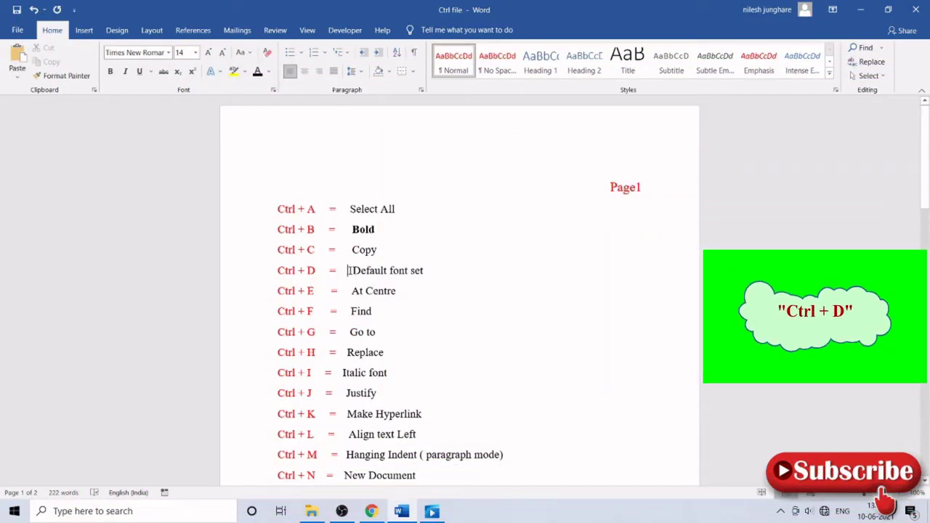
{"action": "key", "text": "ctrl+d"}
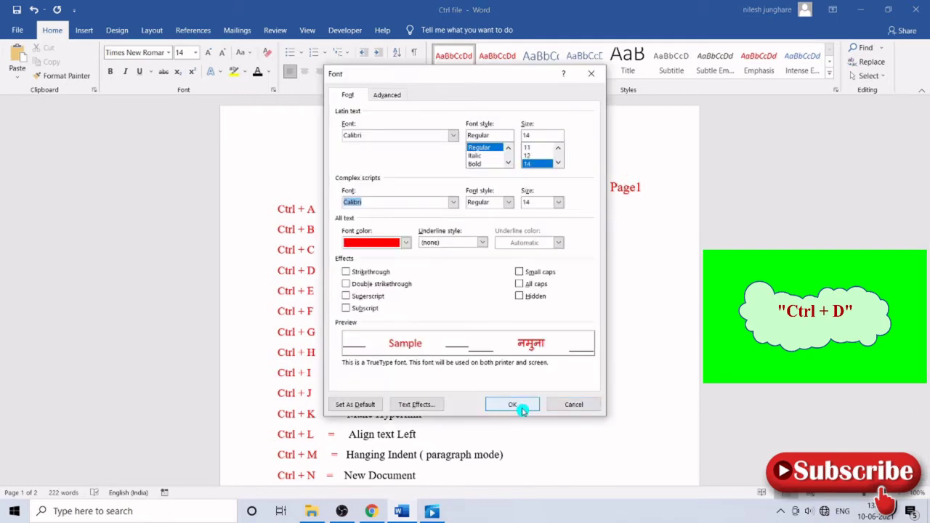
{"action": "left_click", "coordinate": [560, 406]}
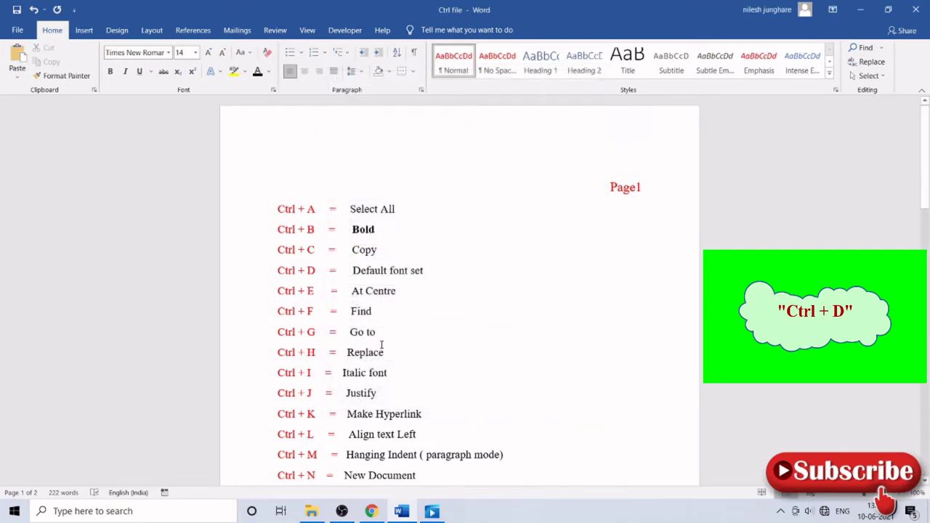
{"action": "key", "text": "ctrl+a"}
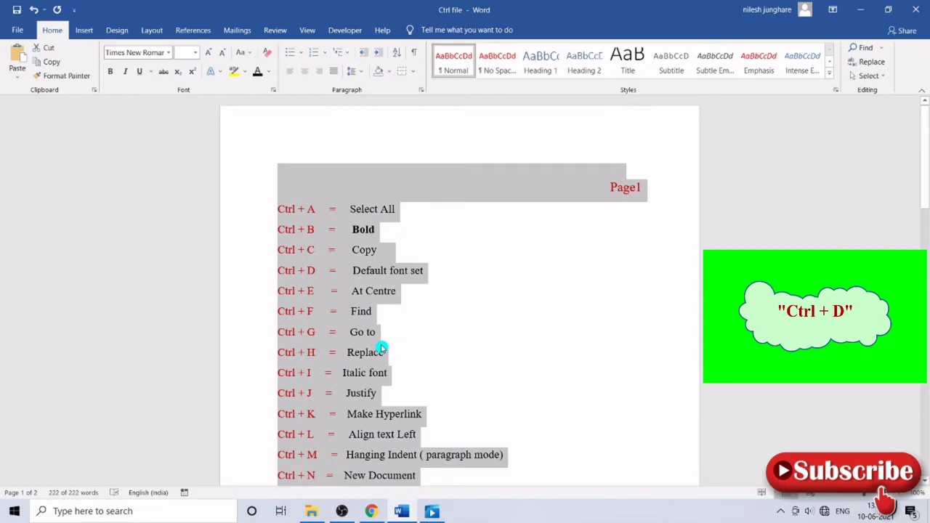
{"action": "key", "text": "ctrl+d"}
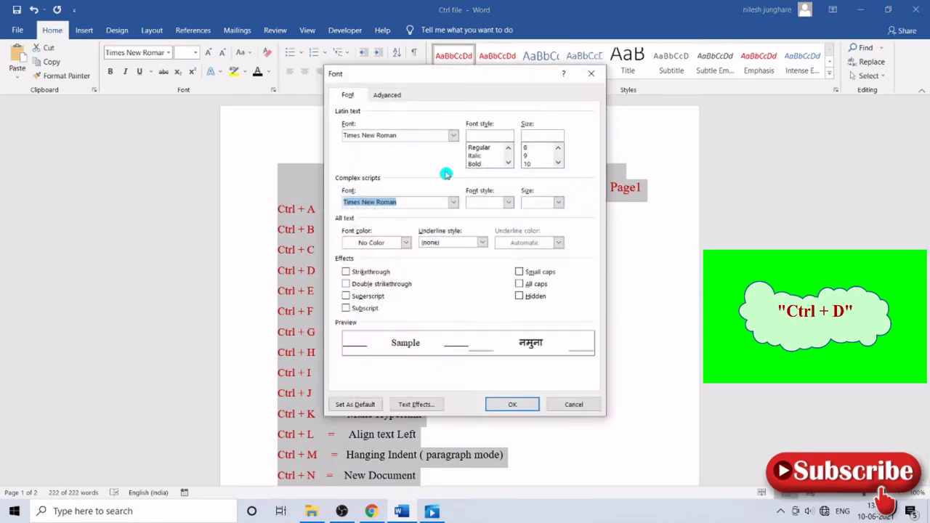
{"action": "left_click", "coordinate": [431, 138]}
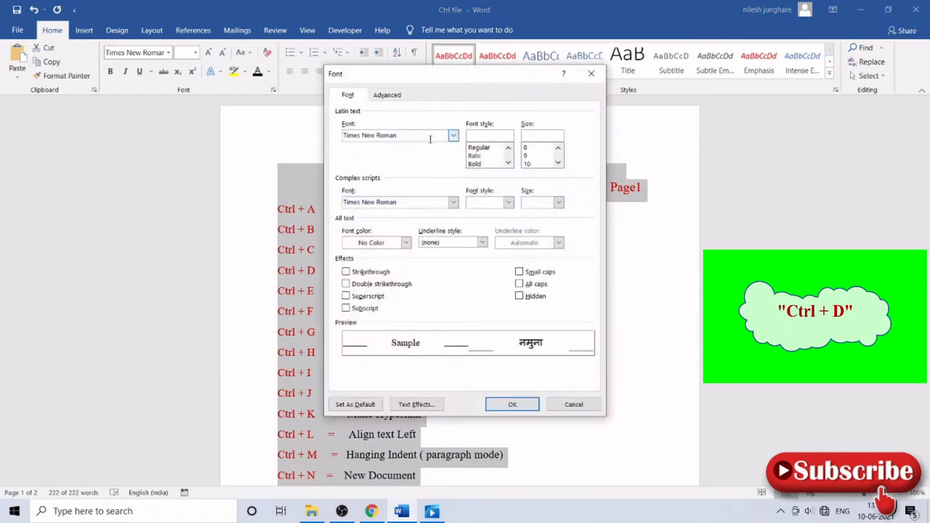
{"action": "left_click", "coordinate": [454, 136]}
{"action": "key", "text": "BackSpace"}
{"action": "key", "text": "BackSpace"}
{"action": "key", "text": "BackSpace"}
{"action": "key", "text": "BackSpace"}
{"action": "key", "text": "BackSpace"}
{"action": "key", "text": "BackSpace"}
{"action": "type", "text": "calib"}
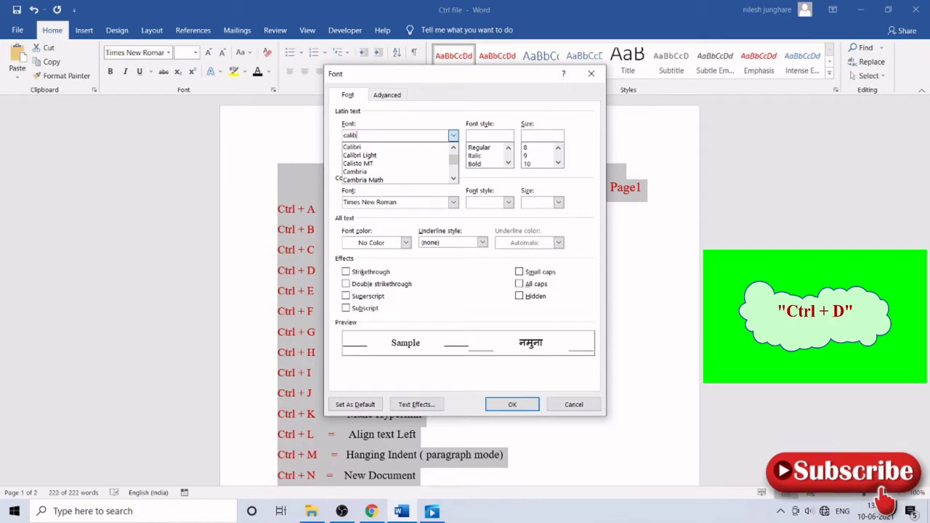
{"action": "left_click", "coordinate": [401, 146]}
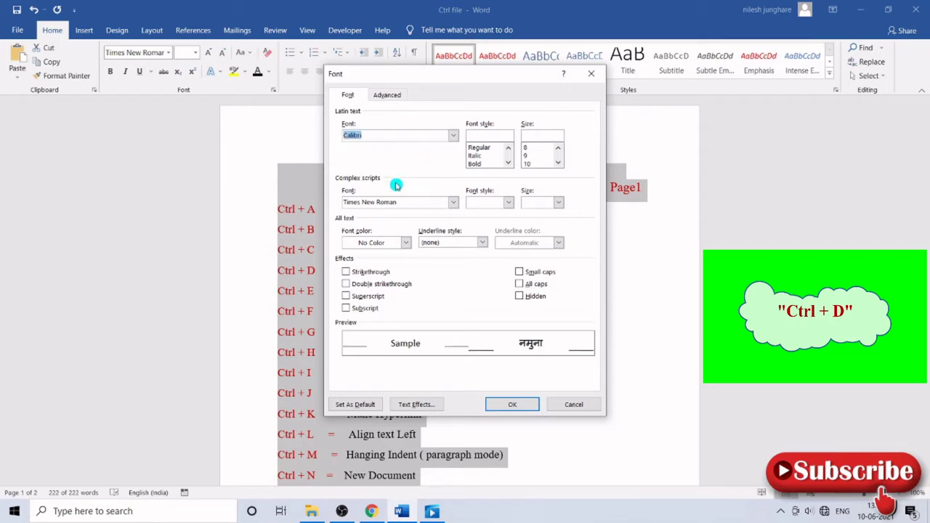
{"action": "left_click", "coordinate": [452, 203]}
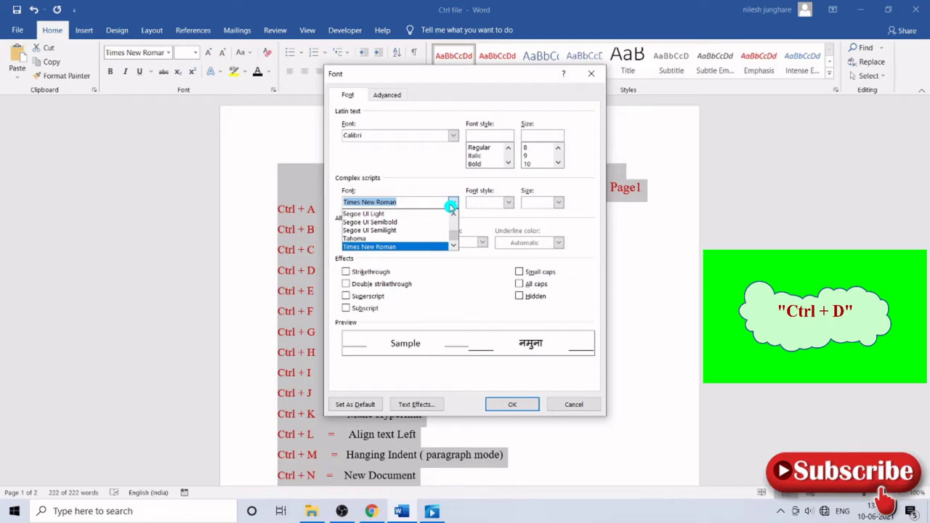
{"action": "type", "text": "calibri"}
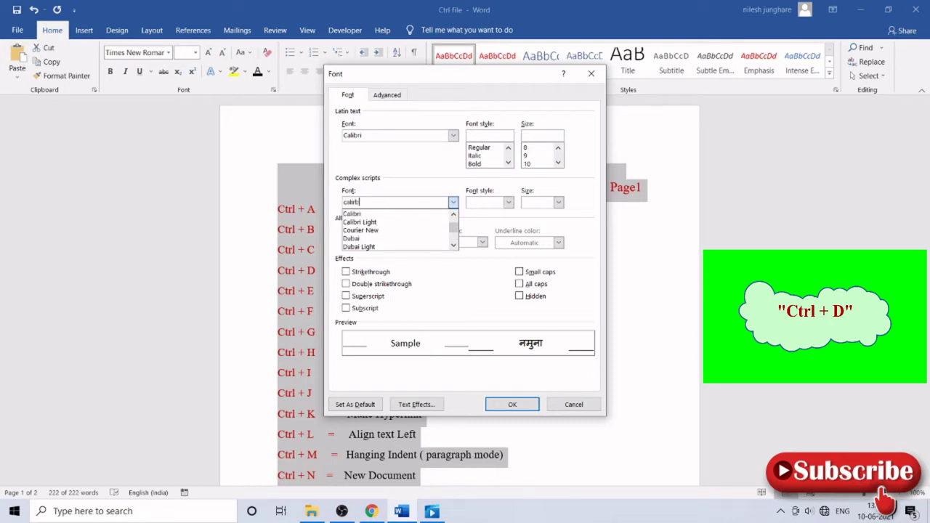
{"action": "left_click", "coordinate": [420, 216]}
{"action": "left_click", "coordinate": [520, 407]}
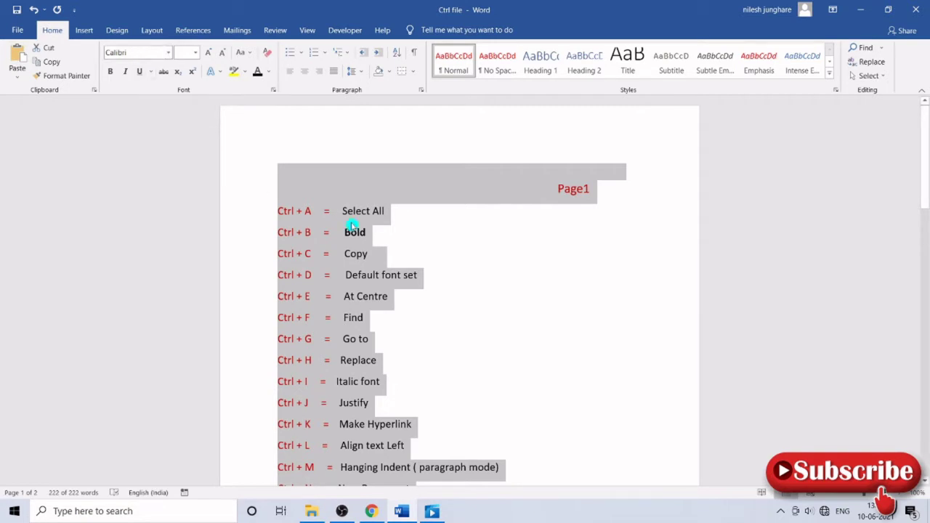
{"action": "left_click", "coordinate": [391, 249]}
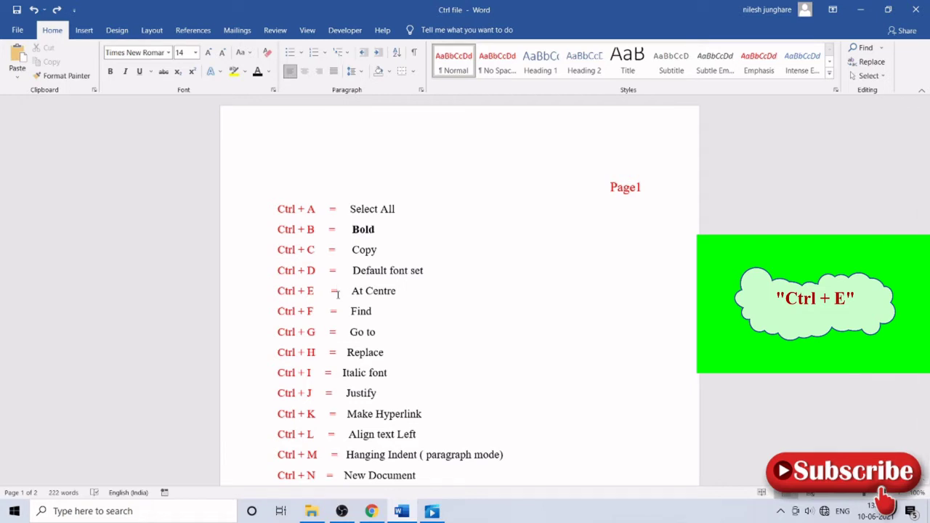
{"action": "key", "text": "ctrl+e"}
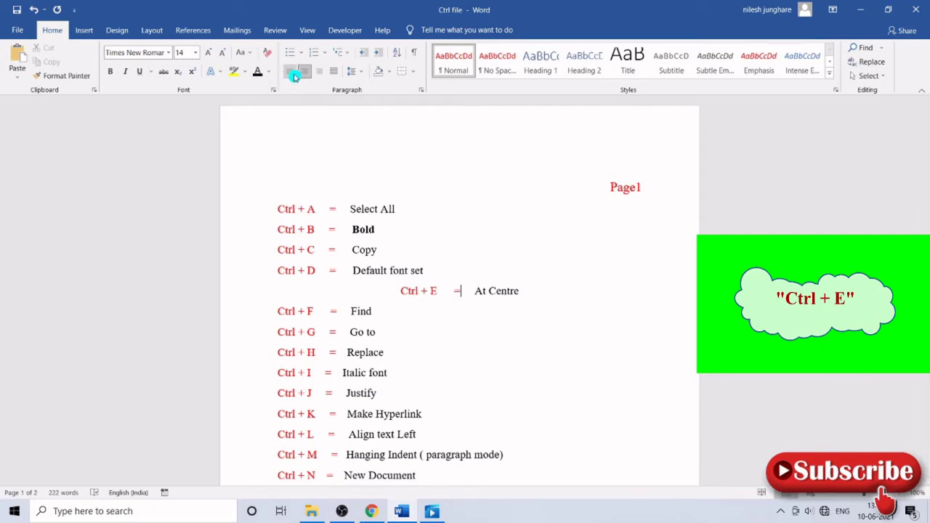
{"action": "left_click", "coordinate": [304, 75]}
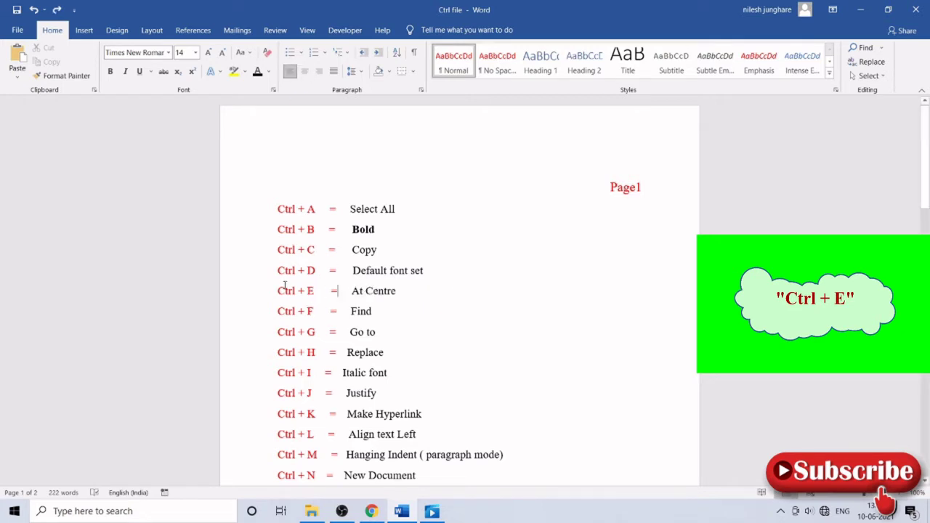
{"action": "left_click", "coordinate": [306, 76]}
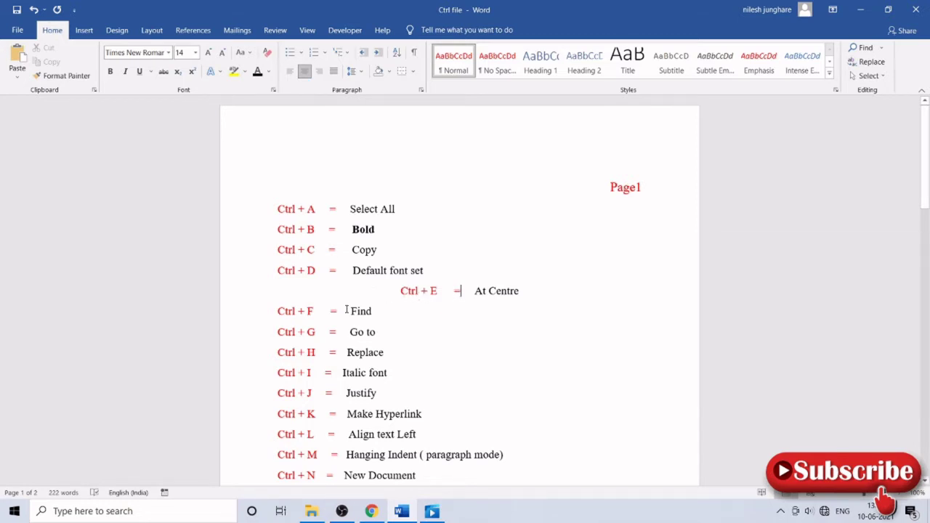
{"action": "key", "text": "ctrl+l"}
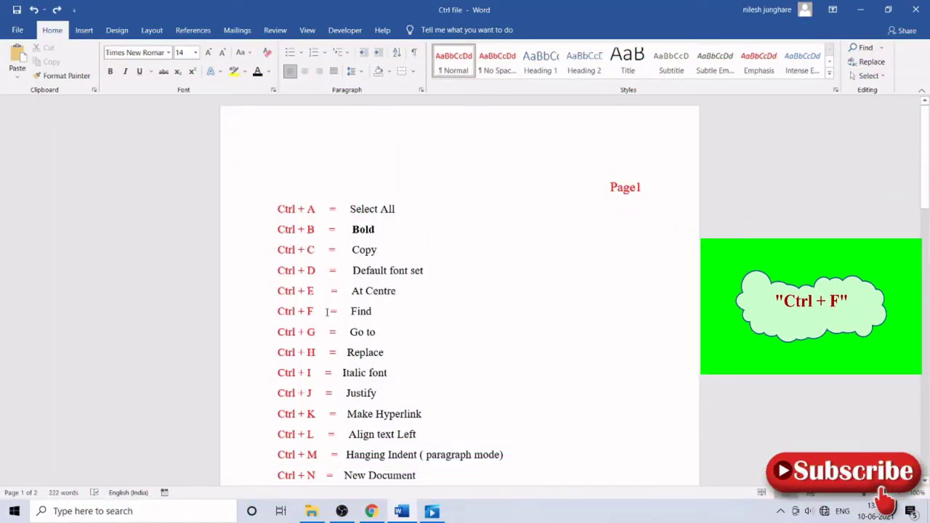
{"action": "key", "text": "ctrl+f"}
{"action": "key", "text": "Return"}
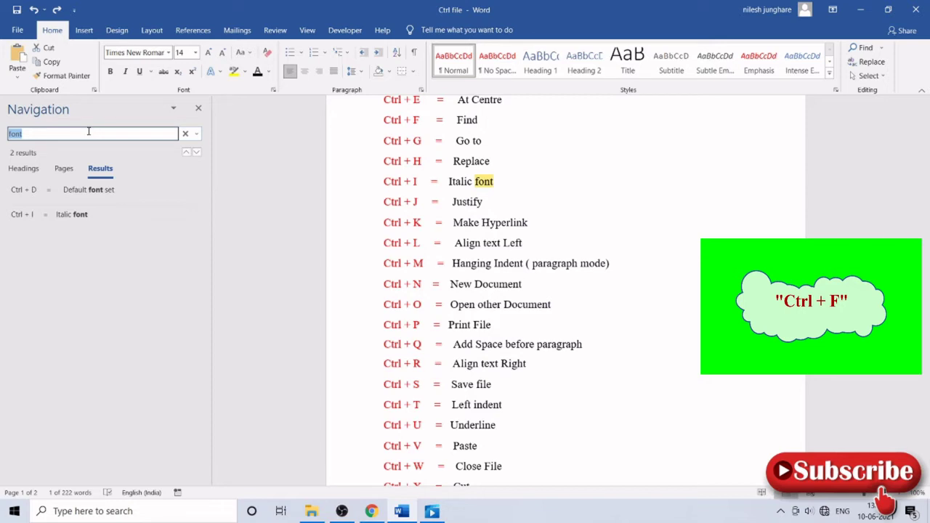
{"action": "key", "text": "BackSpace"}
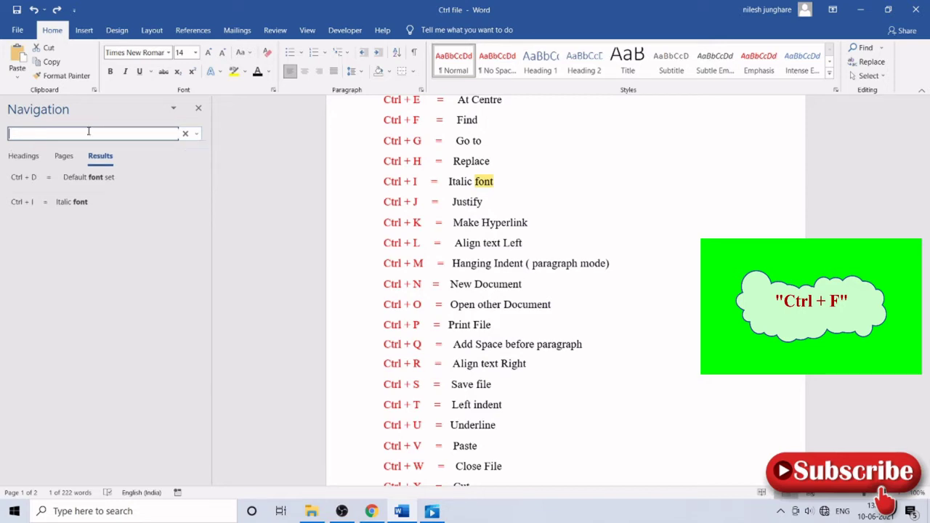
{"action": "type", "text": "new"}
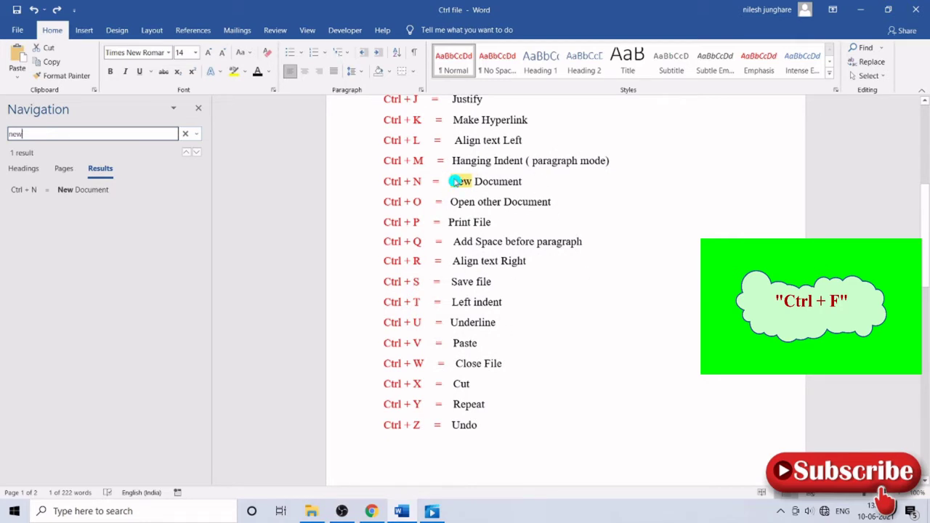
{"action": "left_click", "coordinate": [200, 106]}
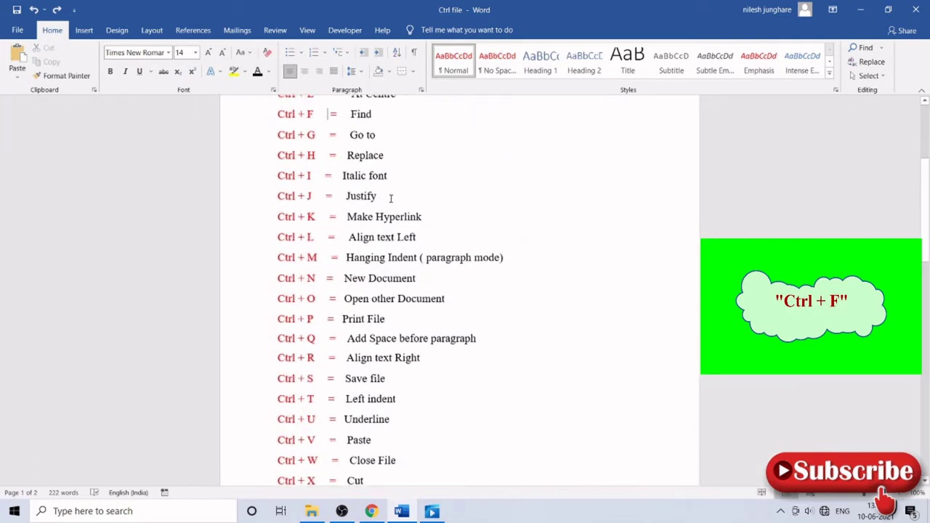
{"action": "left_click", "coordinate": [336, 122]}
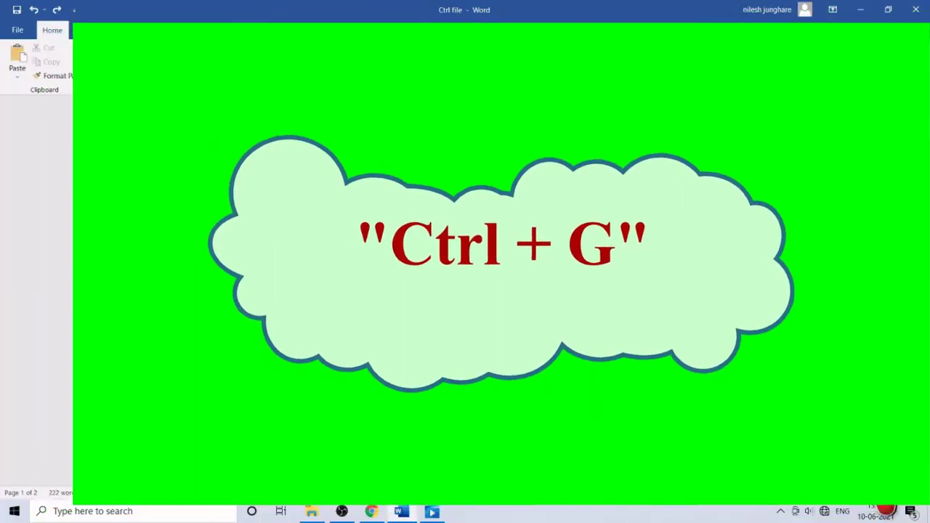
Step: Use Go To (Ctrl+G) to jump to page 2, then scroll back to page 1
{"action": "key", "text": "ctrl+g"}
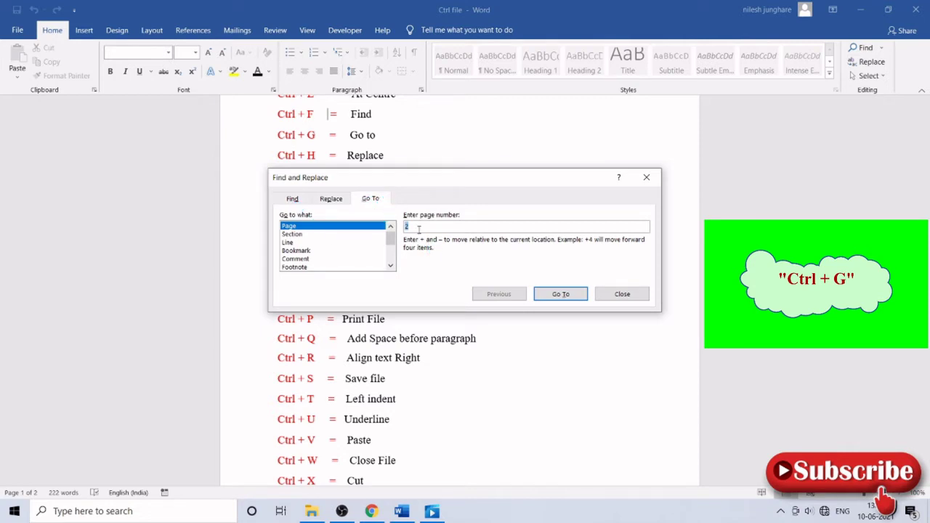
{"action": "key", "text": "BackSpace"}
{"action": "type", "text": "2"}
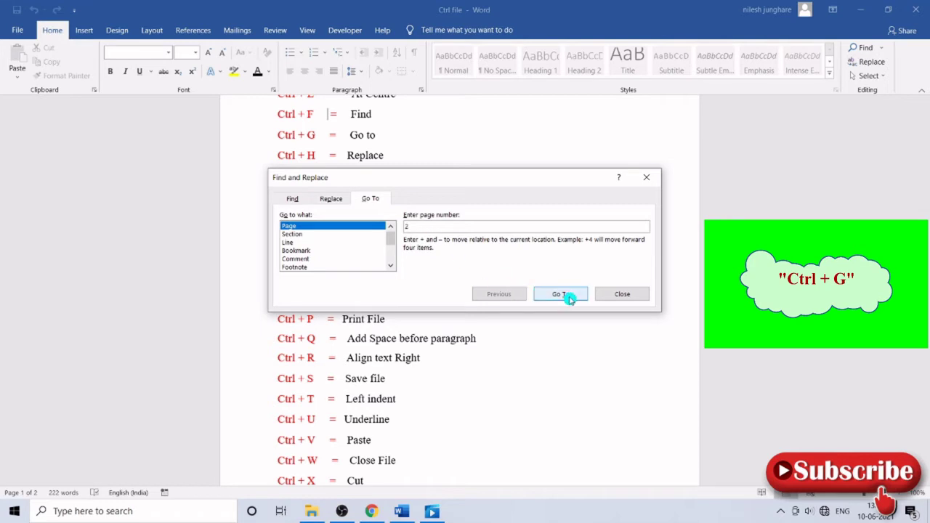
{"action": "left_click", "coordinate": [567, 296]}
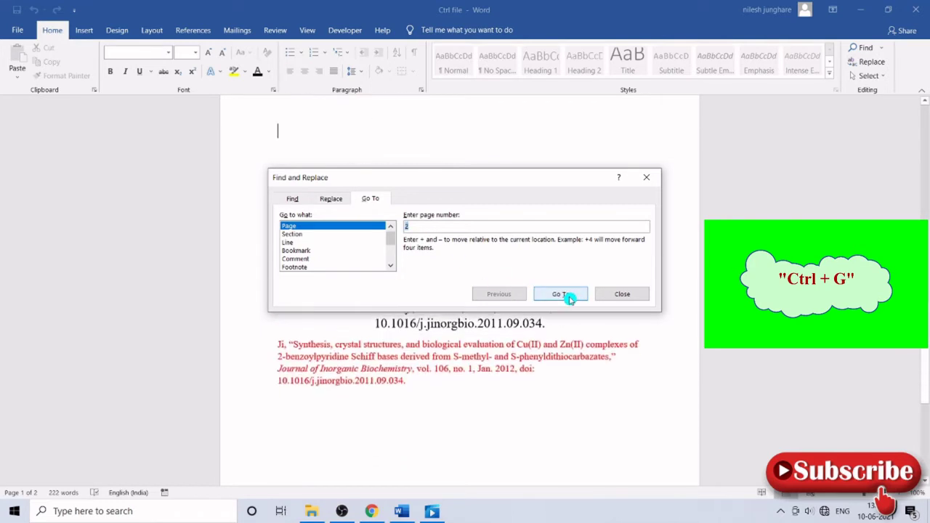
{"action": "left_click", "coordinate": [646, 177]}
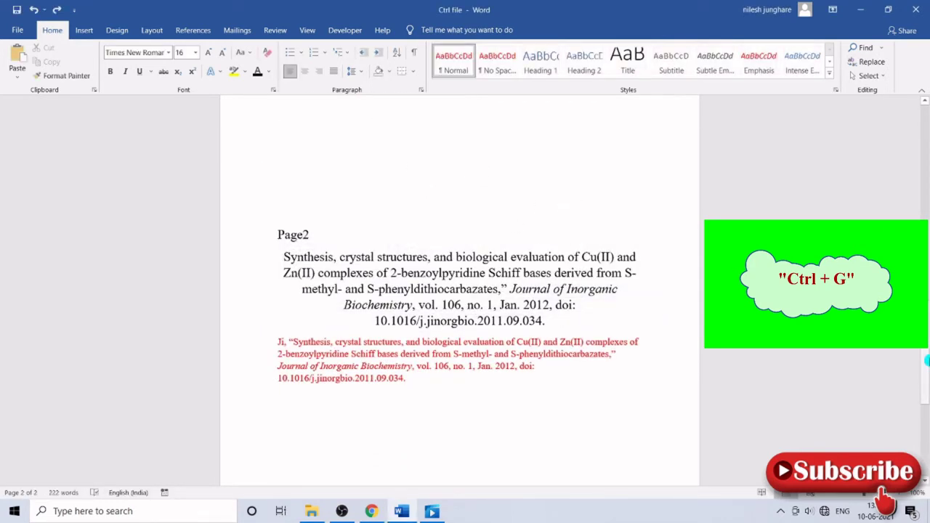
{"action": "left_click_drag", "start_coordinate": [926, 358], "coordinate": [926, 361]}
{"action": "left_click_drag", "start_coordinate": [926, 361], "coordinate": [928, 147]}
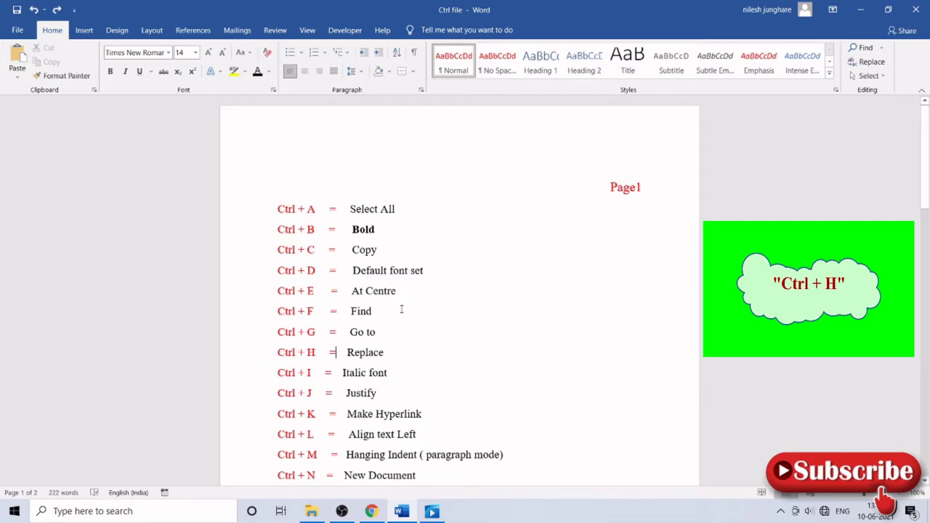
Step: Replace all occurrences of 'find' with 'search' using Find and Replace
{"action": "key", "text": "ctrl+h"}
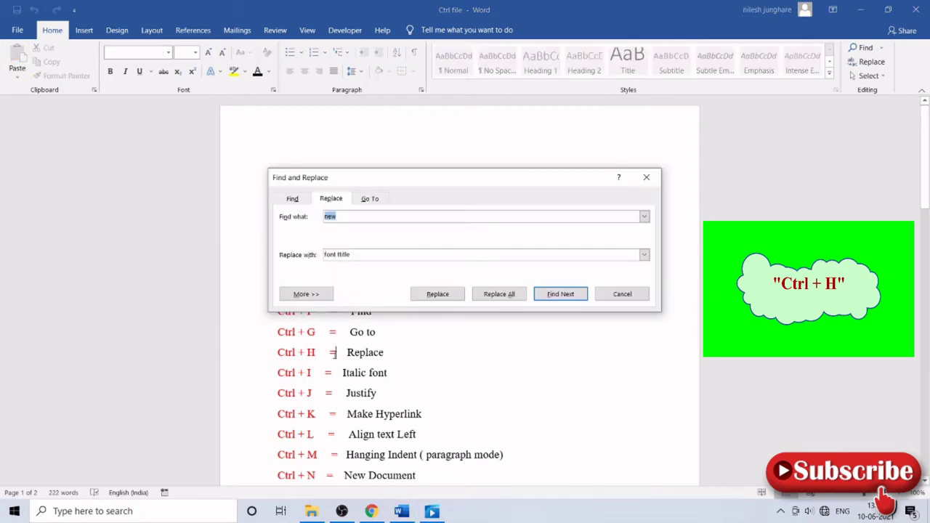
{"action": "type", "text": "repla"}
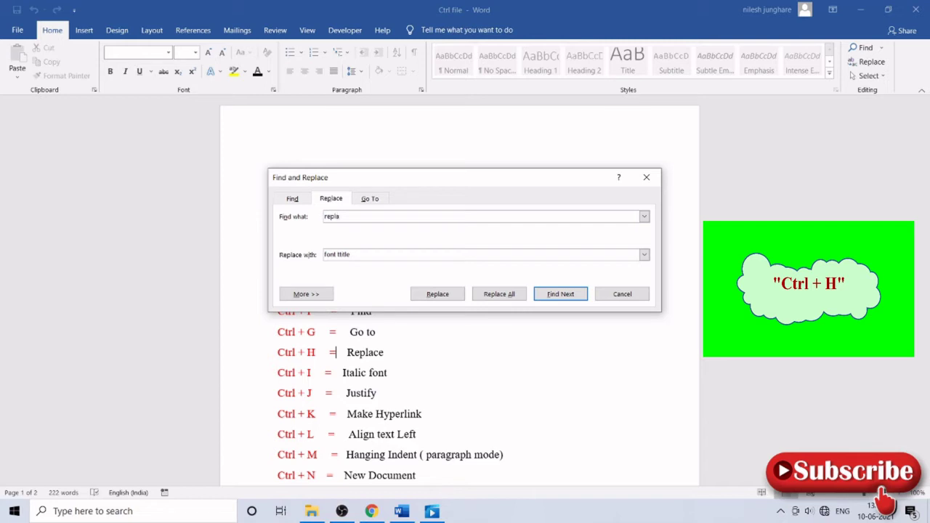
{"action": "key", "text": "BackSpace"}
{"action": "key", "text": "BackSpace"}
{"action": "type", "text": "fo"}
{"action": "key", "text": "BackSpace"}
{"action": "key", "text": "BackSpace"}
{"action": "key", "text": "BackSpace"}
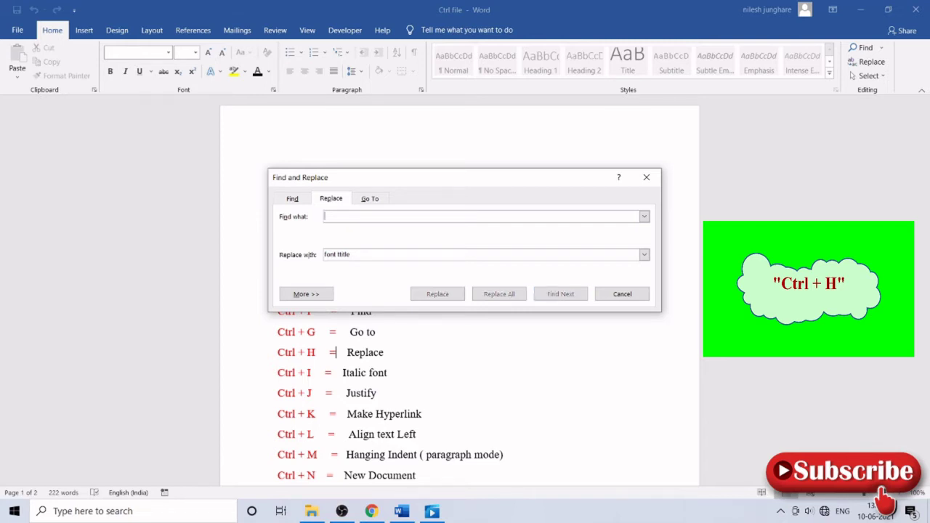
{"action": "type", "text": "f"}
{"action": "type", "text": "ine"}
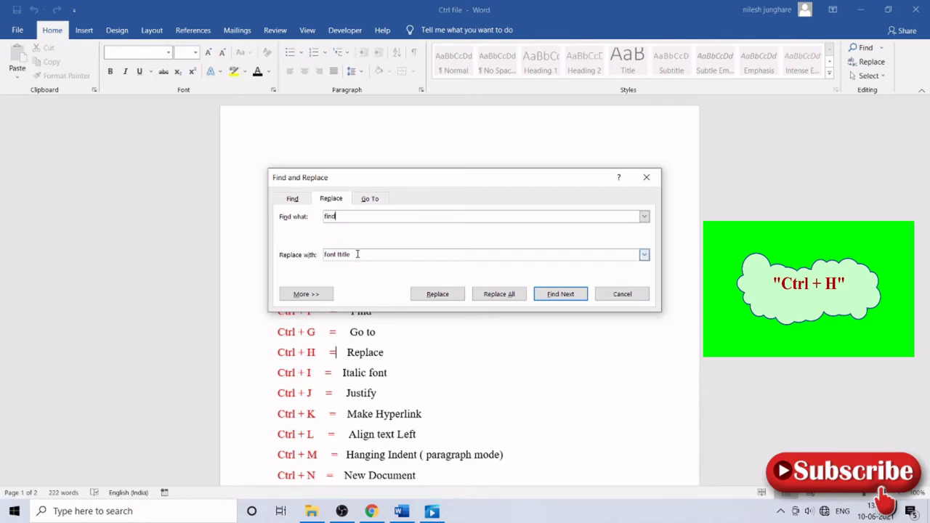
{"action": "key", "text": "BackSpace"}
{"action": "key", "text": "BackSpace"}
{"action": "key", "text": "BackSpace"}
{"action": "key", "text": "BackSpace"}
{"action": "type", "text": "search"}
{"action": "left_click", "coordinate": [509, 293]}
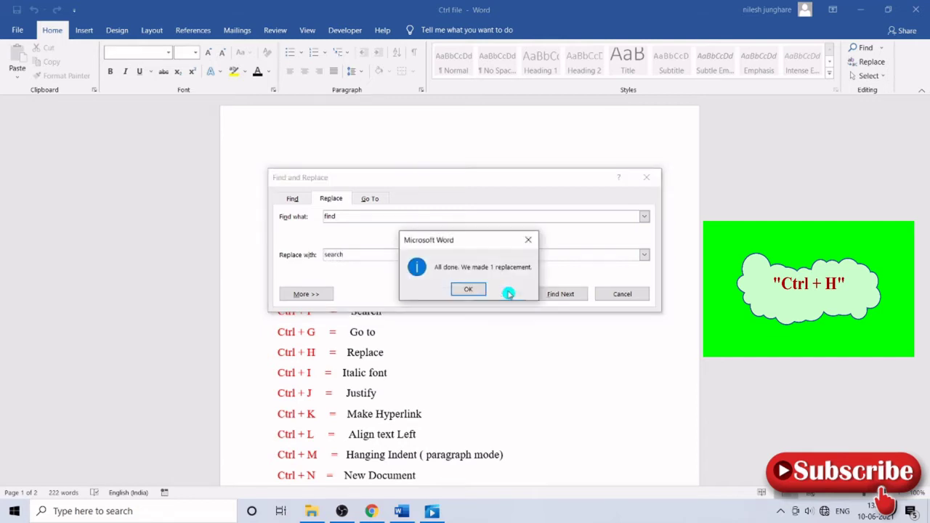
{"action": "left_click", "coordinate": [471, 290]}
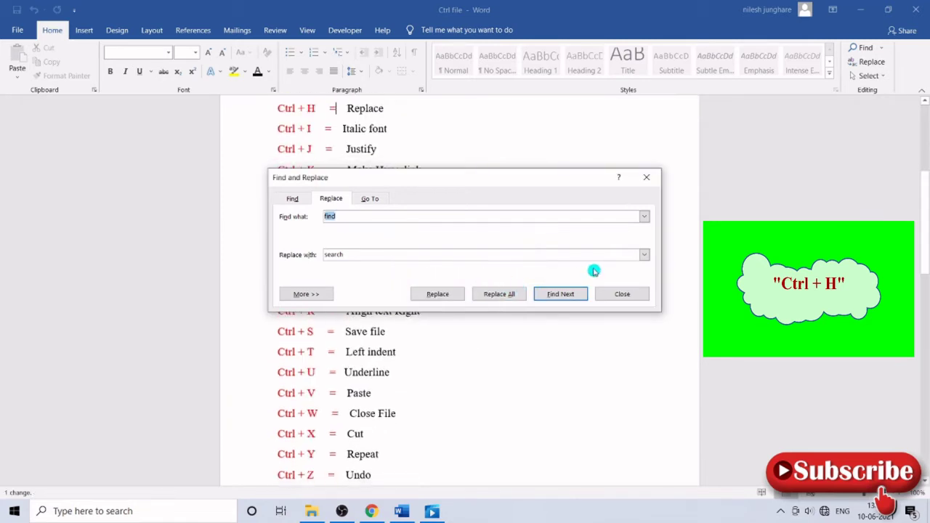
{"action": "left_click", "coordinate": [646, 177]}
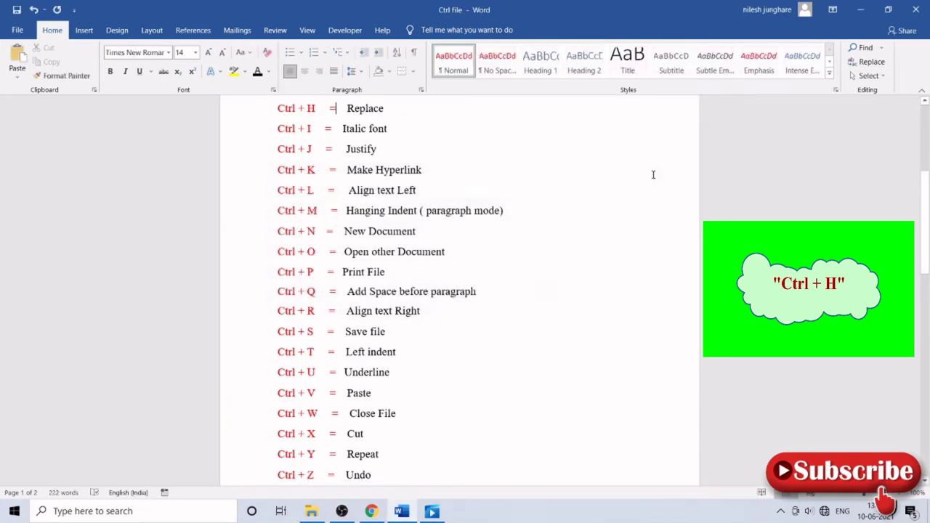
Step: Change 'Search' on the Ctrl + F line back to 'Find'
{"action": "left_click_drag", "start_coordinate": [926, 224], "coordinate": [927, 206]}
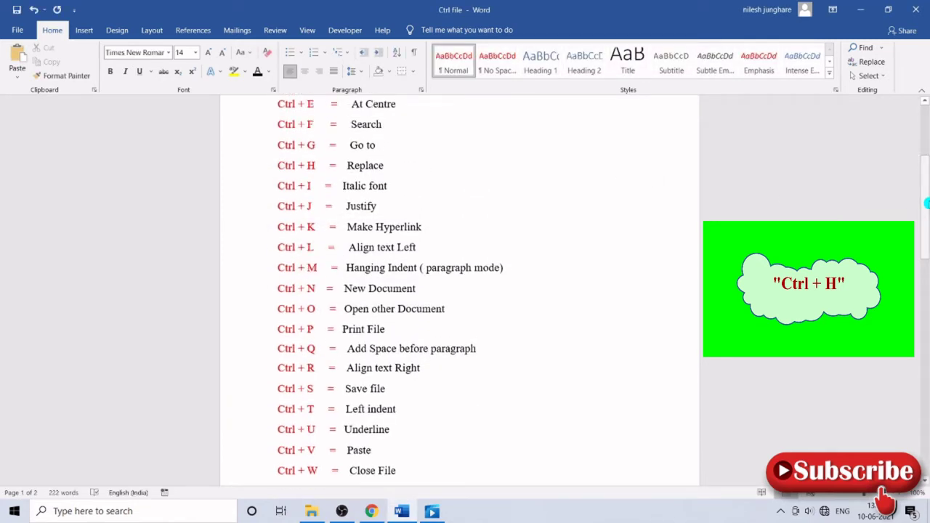
{"action": "left_click_drag", "start_coordinate": [351, 124], "coordinate": [380, 124]}
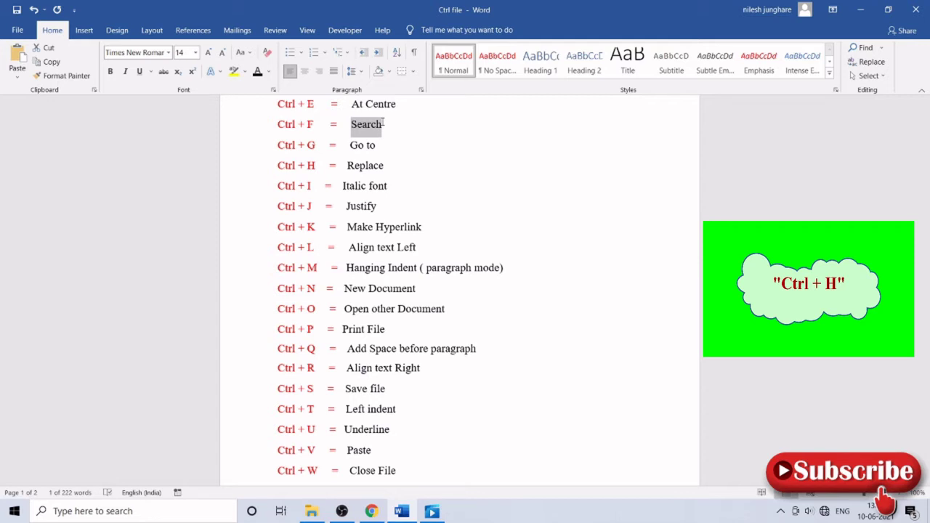
{"action": "type", "text": "Find"}
{"action": "left_click", "coordinate": [334, 165]}
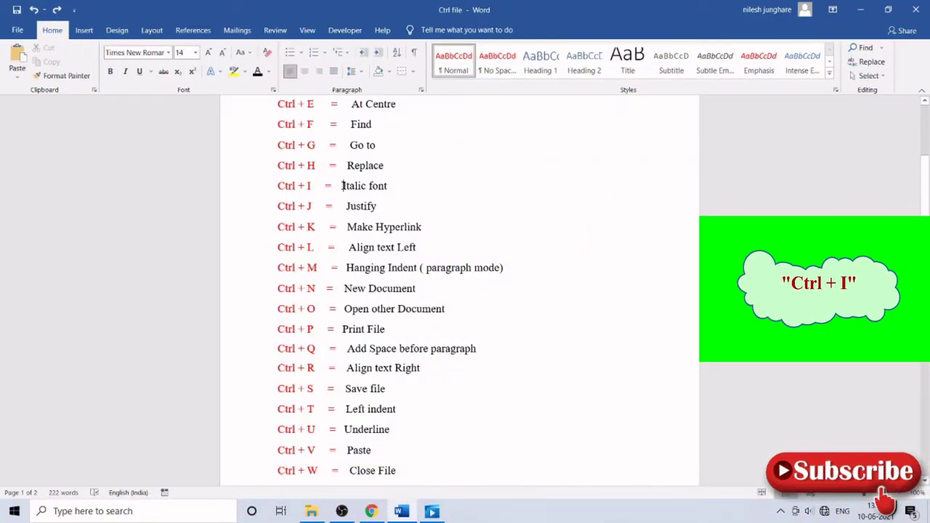
Step: Italicize the words 'Italic font' on the Ctrl + I line with Ctrl+I
{"action": "left_click_drag", "start_coordinate": [343, 185], "coordinate": [386, 186]}
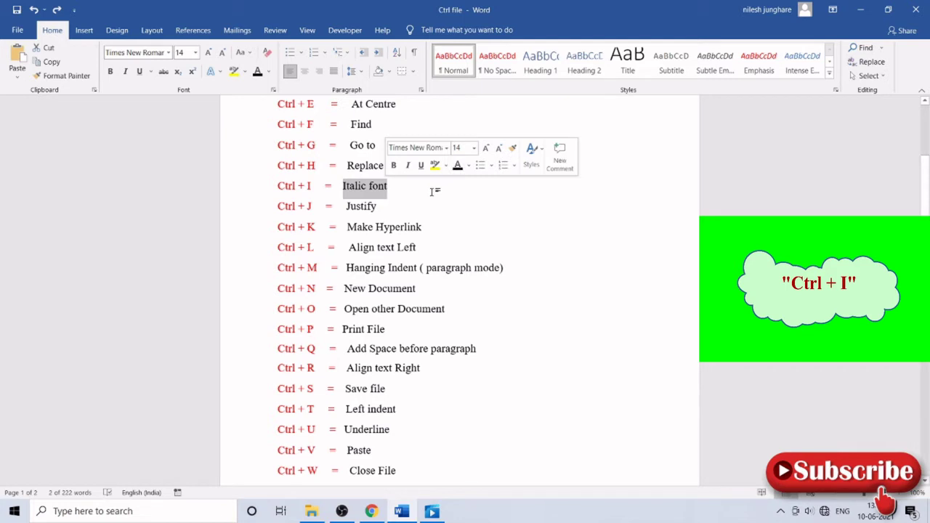
{"action": "key", "text": "ctrl+i"}
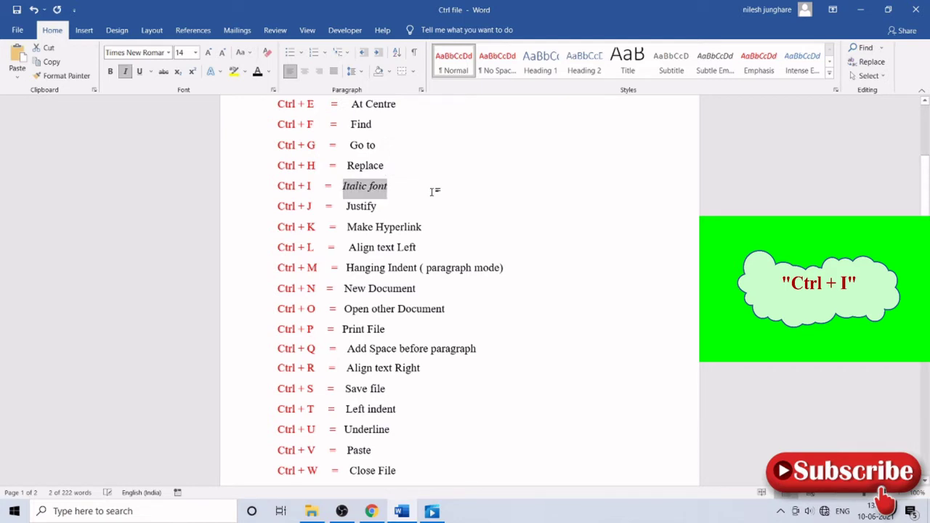
{"action": "left_click", "coordinate": [346, 191]}
{"action": "key", "text": "ctrl+Right"}
{"action": "key", "text": "ctrl+Right"}
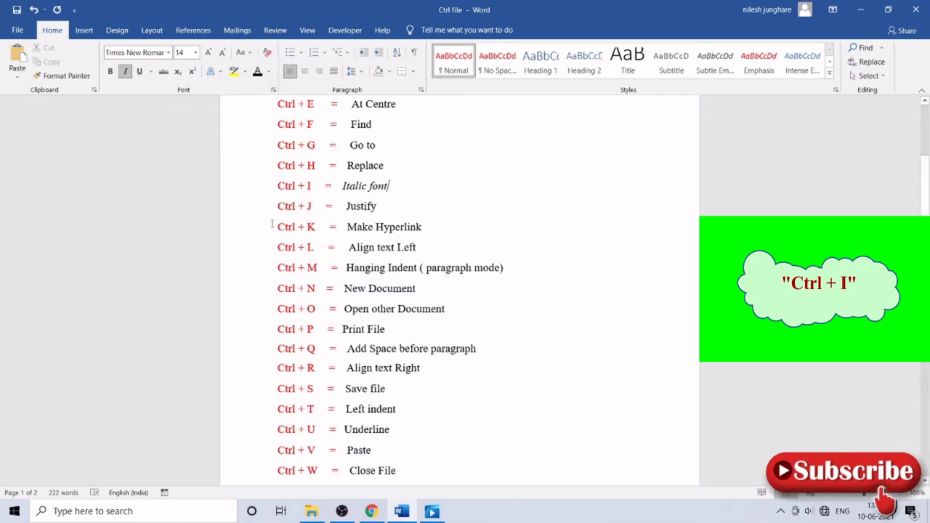
{"action": "left_click", "coordinate": [348, 206]}
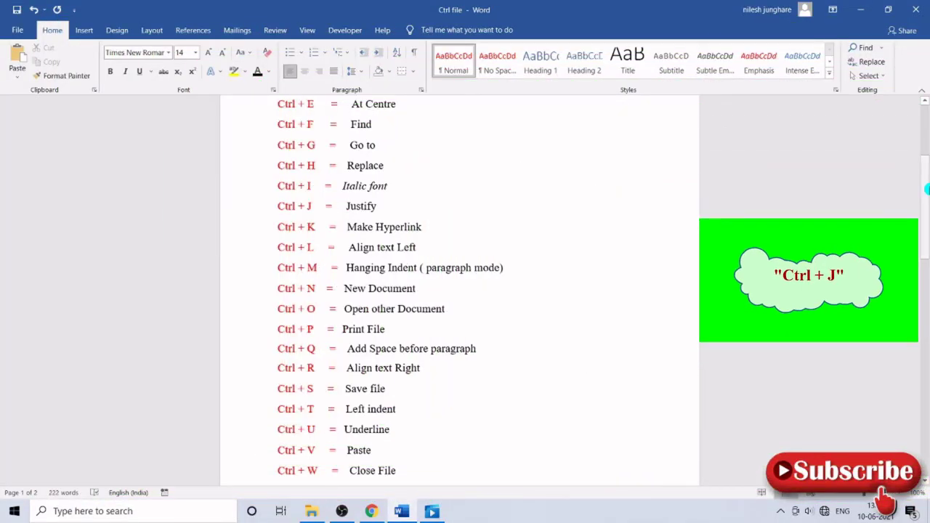
Step: Justify the red journal reference paragraph on page 2 with Ctrl+J, then scroll back up
{"action": "left_click_drag", "start_coordinate": [927, 189], "coordinate": [927, 322]}
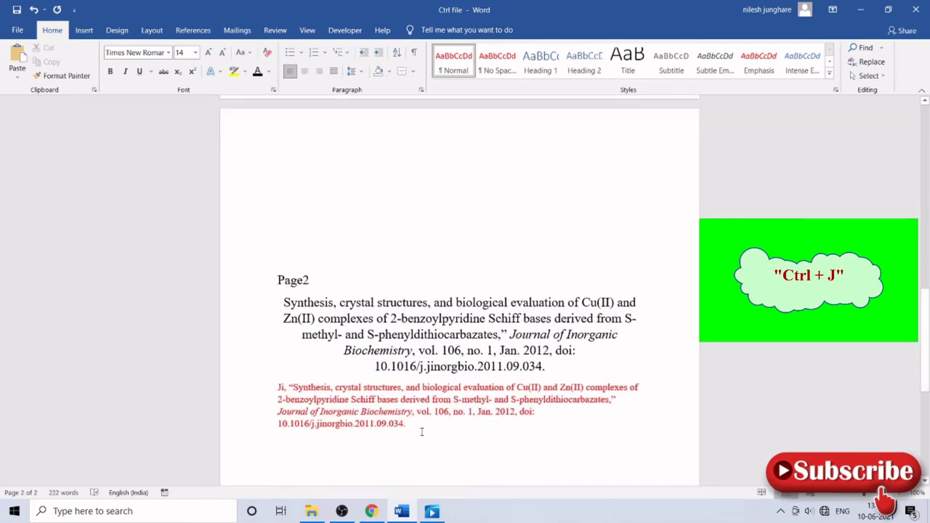
{"action": "left_click", "coordinate": [415, 427]}
{"action": "left_click_drag", "start_coordinate": [407, 424], "coordinate": [278, 388]}
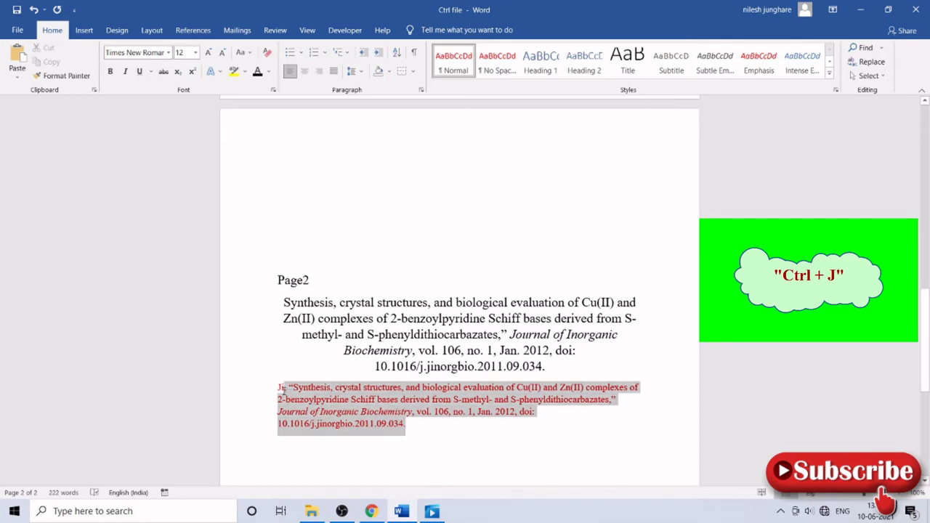
{"action": "key", "text": "ctrl+j"}
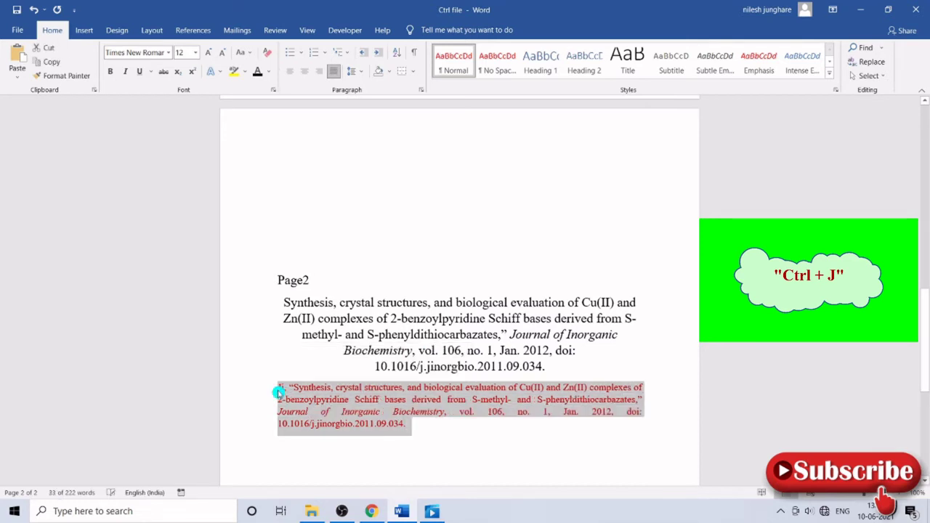
{"action": "left_click", "coordinate": [416, 425]}
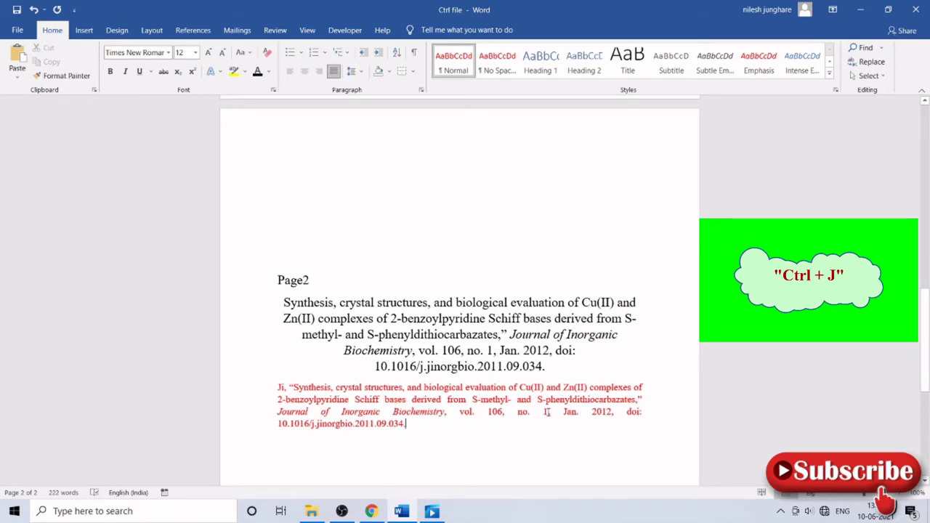
{"action": "left_click_drag", "start_coordinate": [926, 342], "coordinate": [926, 227]}
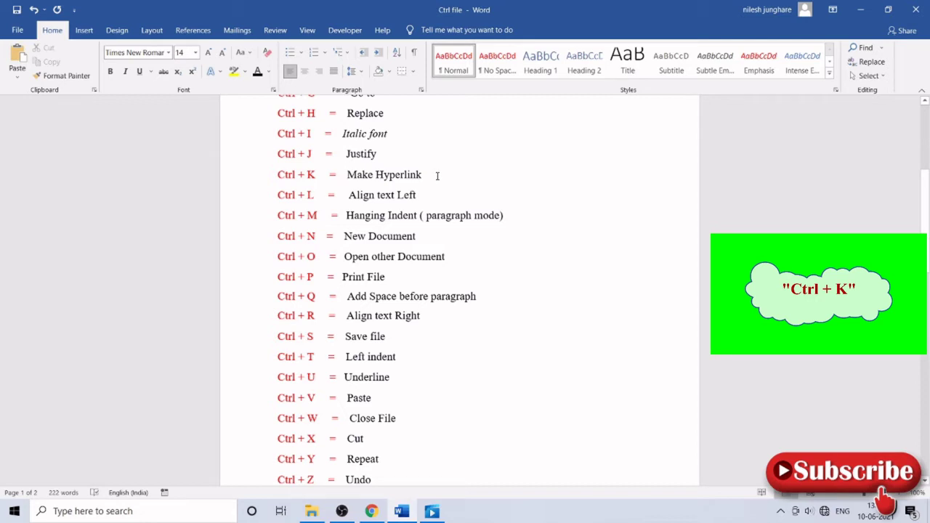
Step: Hyperlink the Make Hyperlink line to the image Capture10-19.PNG with Ctrl+K
{"action": "left_click", "coordinate": [437, 175]}
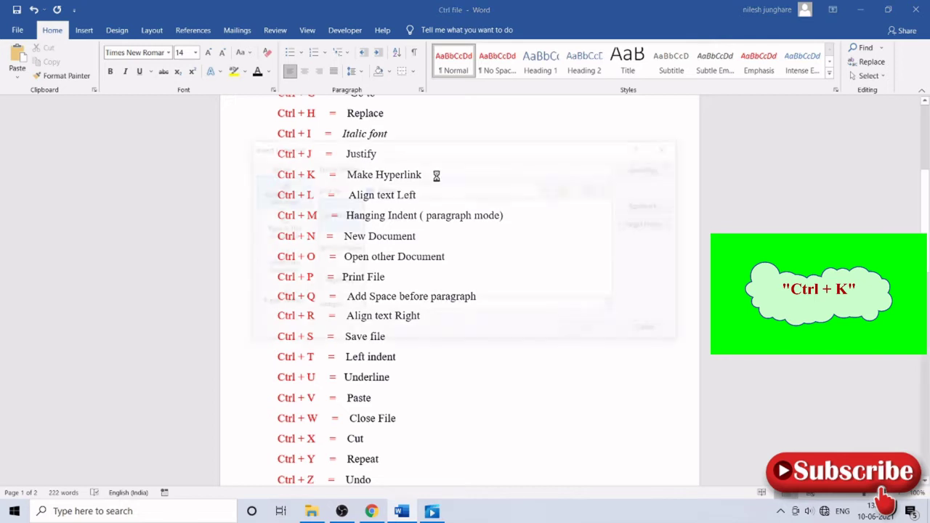
{"action": "key", "text": "ctrl+k"}
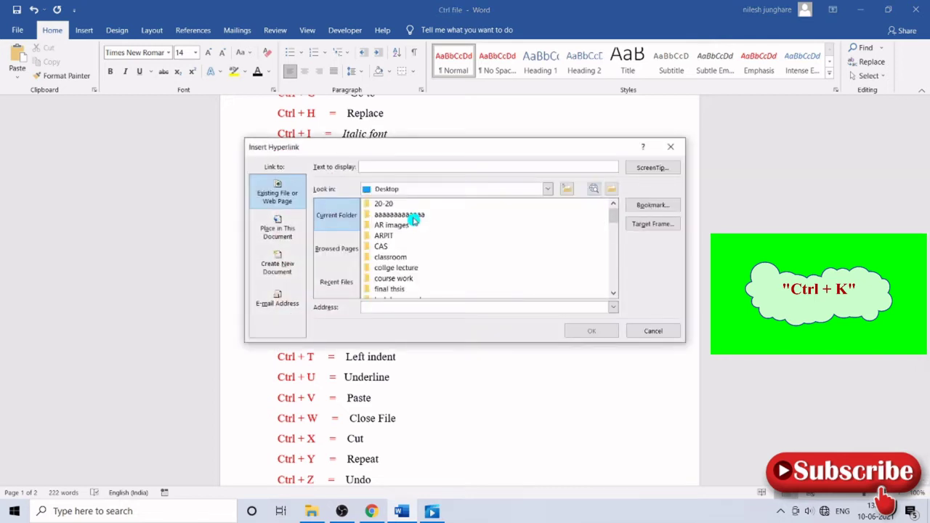
{"action": "left_click", "coordinate": [414, 219]}
{"action": "double_click", "coordinate": [413, 218]}
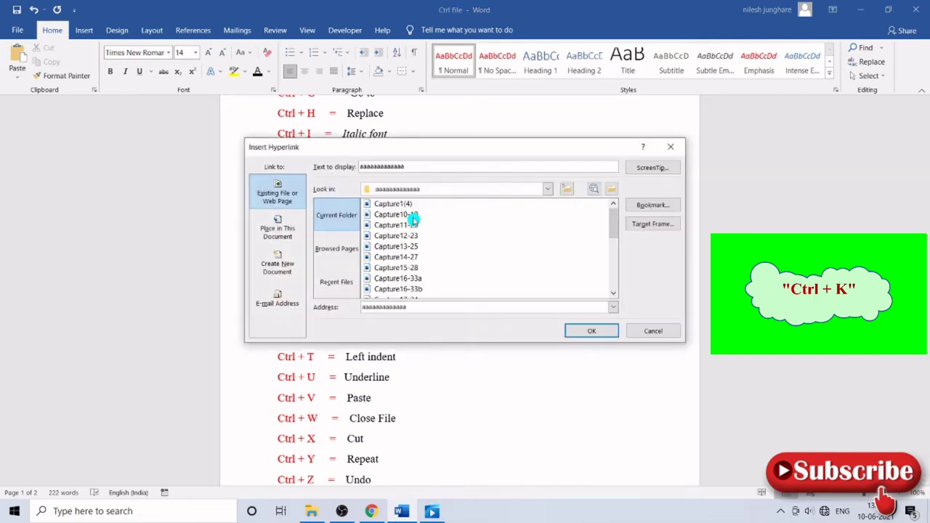
{"action": "left_click", "coordinate": [400, 215]}
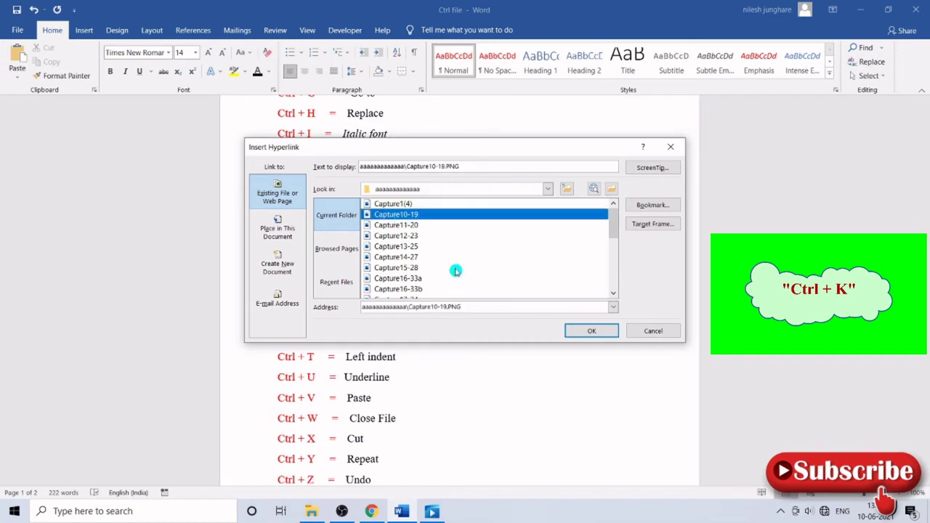
{"action": "left_click", "coordinate": [589, 329]}
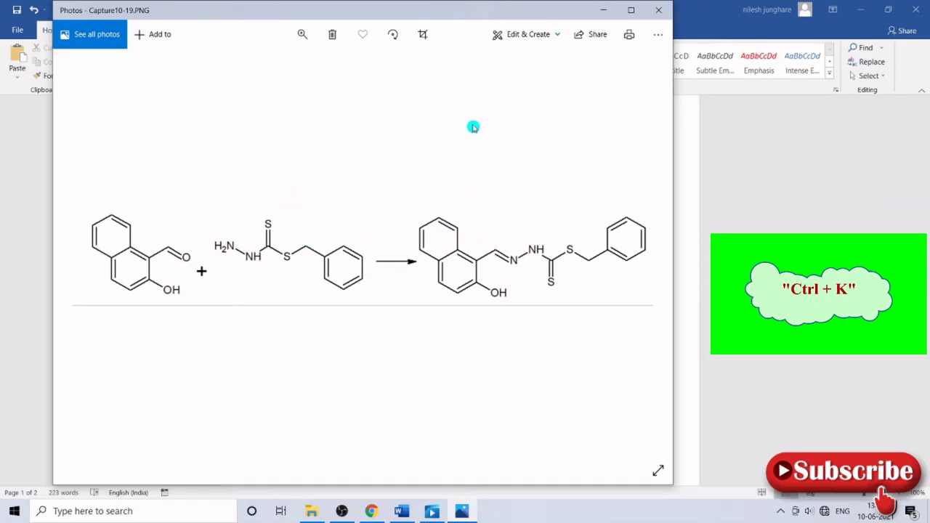
Step: Close the Photos viewer showing the reaction-scheme image
{"action": "left_click", "coordinate": [661, 9]}
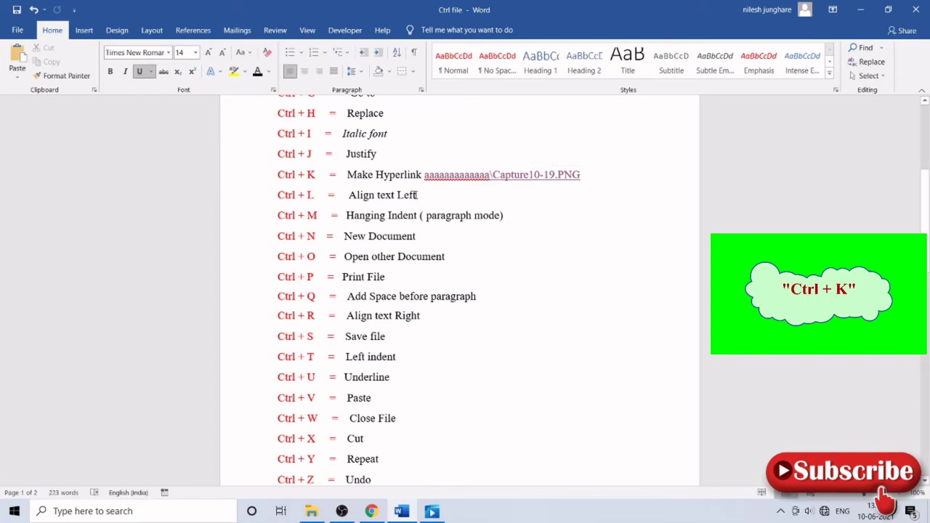
{"action": "left_click", "coordinate": [417, 195]}
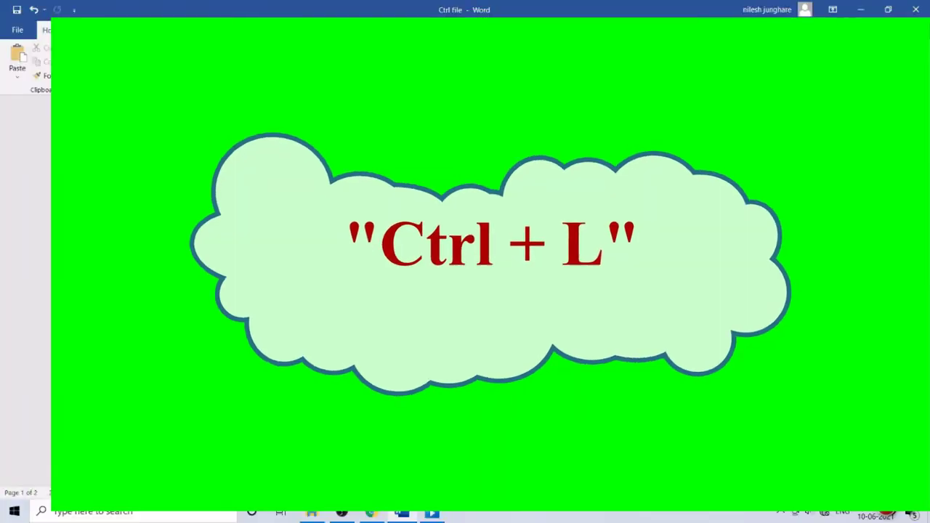
{"action": "left_click_drag", "start_coordinate": [278, 194], "coordinate": [417, 196]}
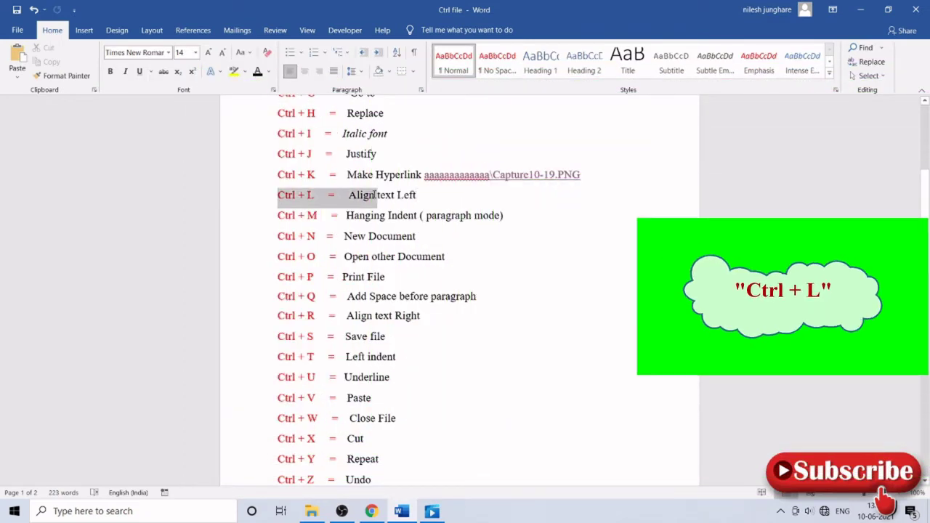
{"action": "scroll", "coordinate": [658, 168], "scroll_direction": "down", "scroll_amount": 6}
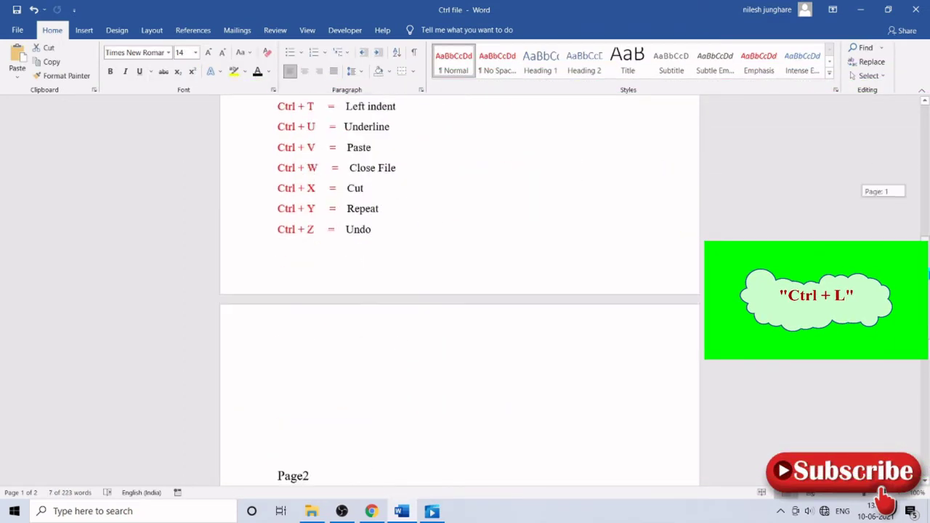
{"action": "scroll", "coordinate": [658, 168], "scroll_direction": "down", "scroll_amount": 6}
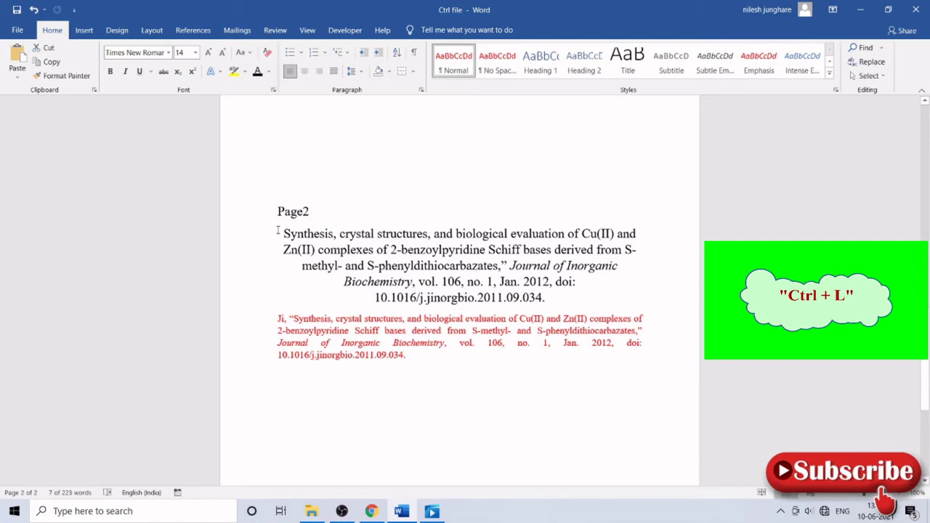
{"action": "left_click_drag", "start_coordinate": [283, 233], "coordinate": [570, 295]}
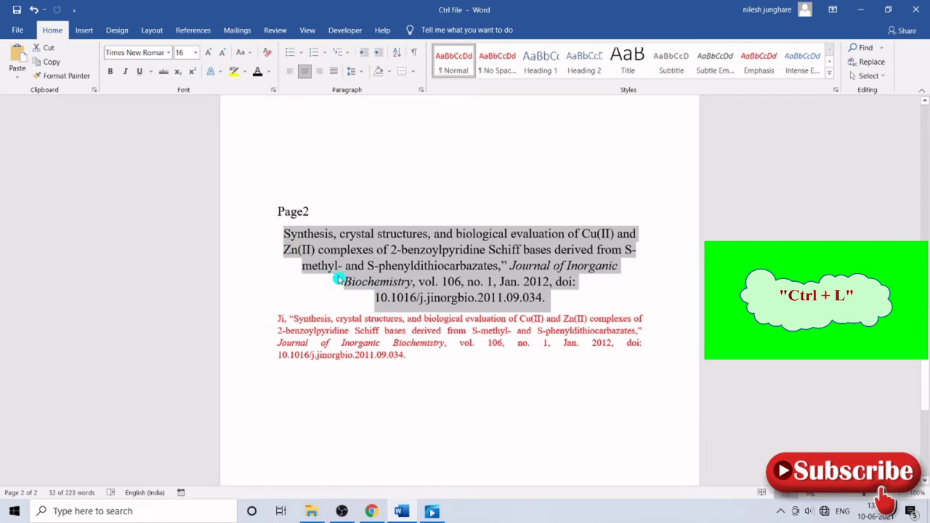
{"action": "key", "text": "ctrl+l"}
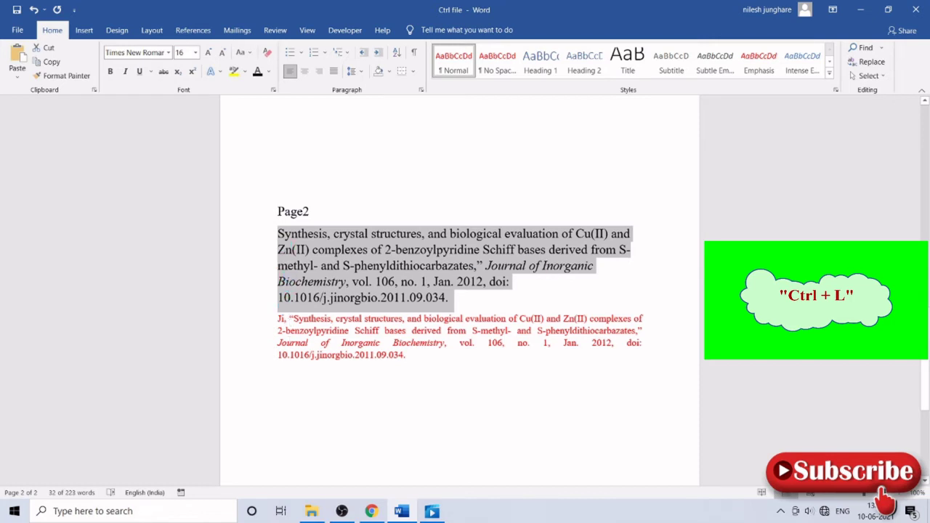
{"action": "scroll", "coordinate": [926, 227], "scroll_direction": "up", "scroll_amount": 3}
{"action": "scroll", "coordinate": [926, 226], "scroll_direction": "up", "scroll_amount": 5}
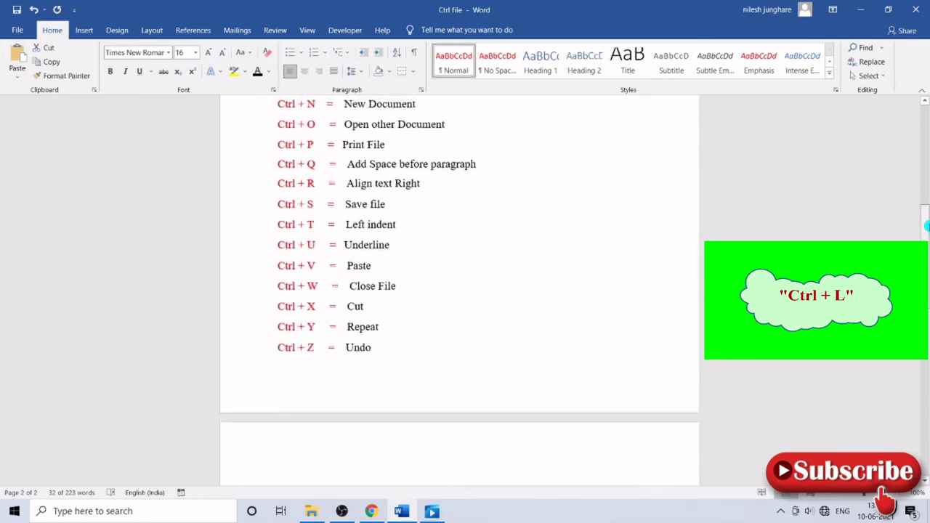
{"action": "scroll", "coordinate": [926, 227], "scroll_direction": "down", "scroll_amount": 3}
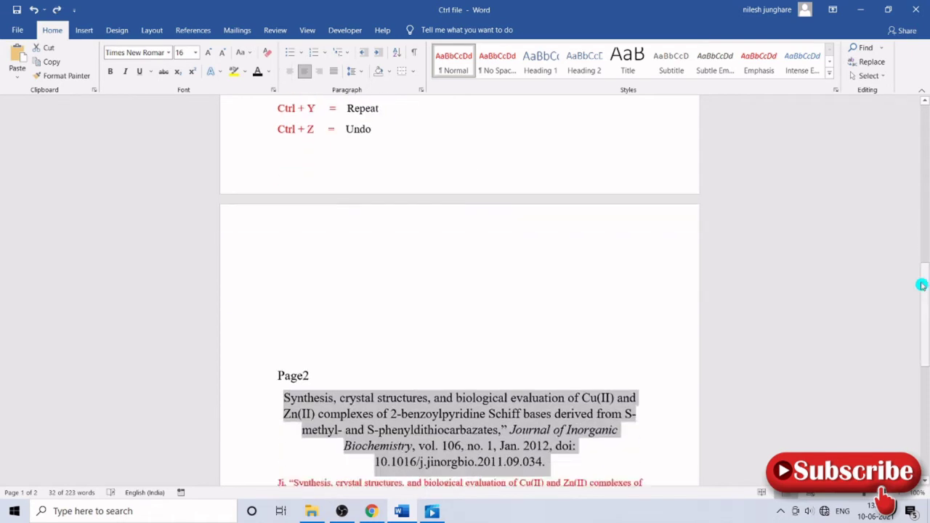
{"action": "left_click_drag", "start_coordinate": [927, 231], "coordinate": [921, 150]}
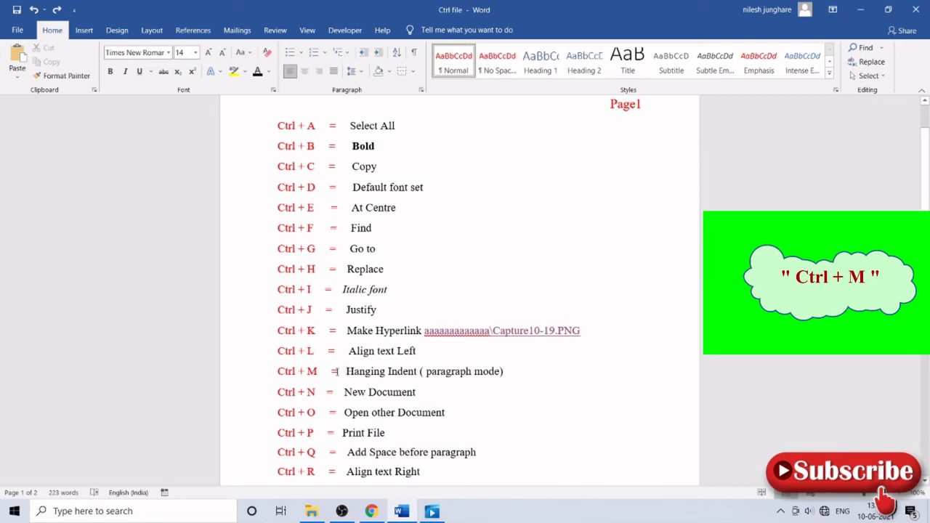
{"action": "key", "text": "ctrl+m"}
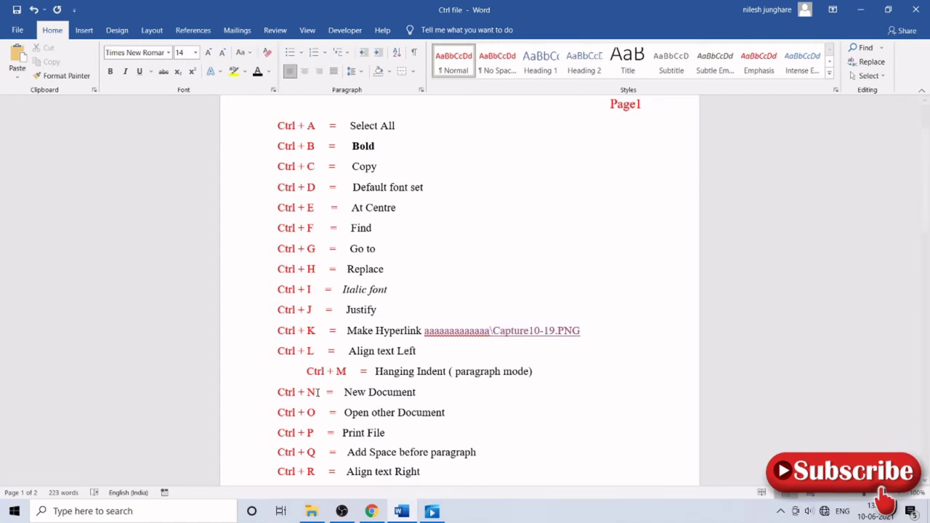
{"action": "key", "text": "ctrl+z"}
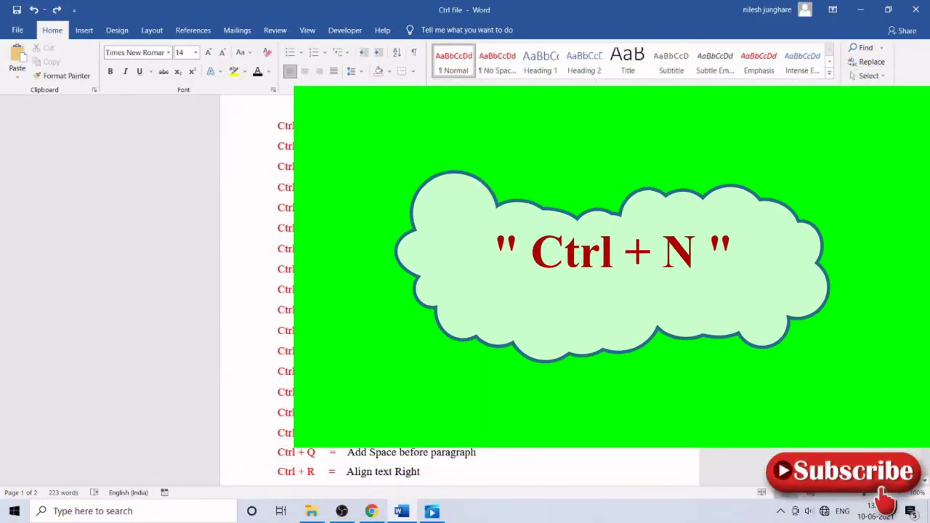
Step: Create a new blank document with Ctrl+N, type 'kkb', and return to Ctrl file
{"action": "key", "text": "ctrl+n"}
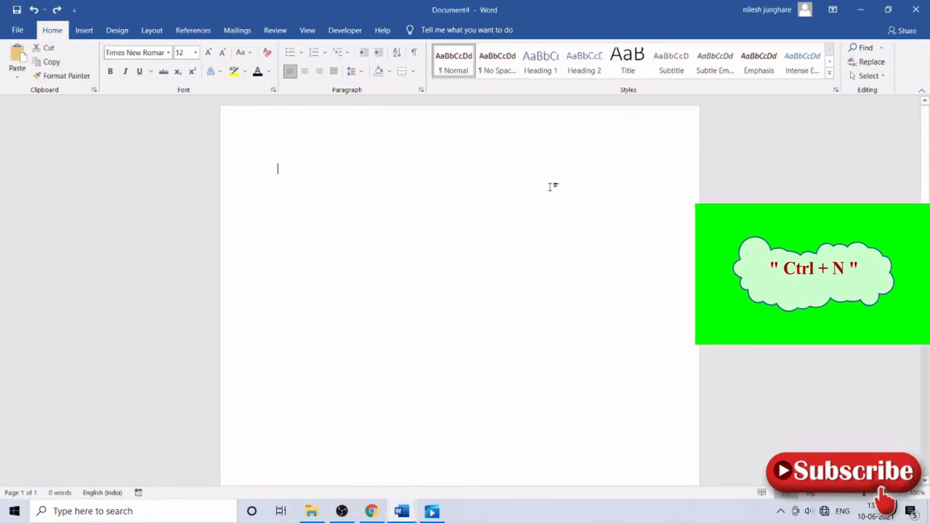
{"action": "type", "text": "kkb"}
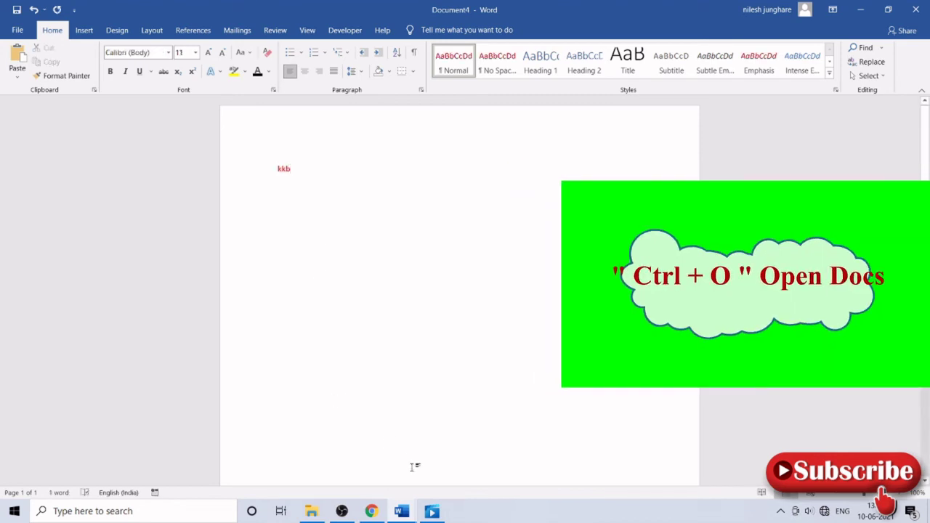
{"action": "mouse_move", "coordinate": [403, 513]}
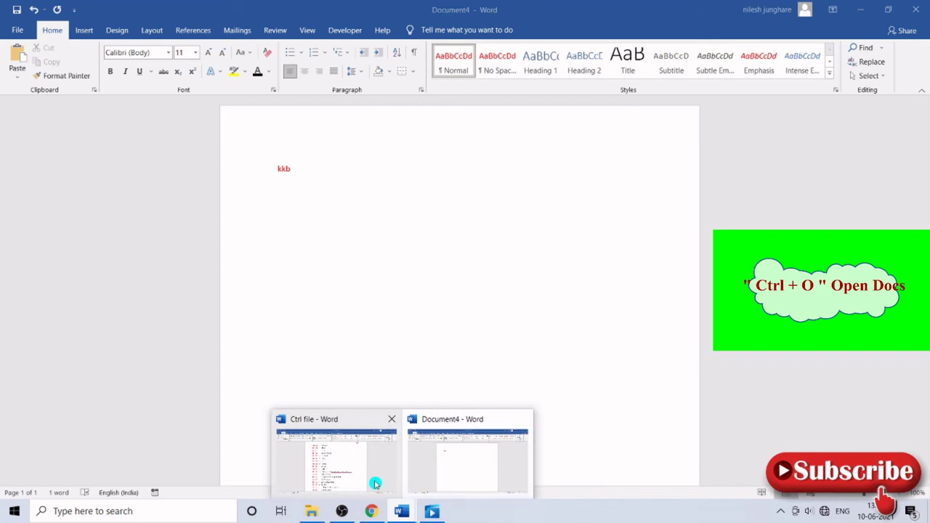
{"action": "left_click", "coordinate": [374, 481]}
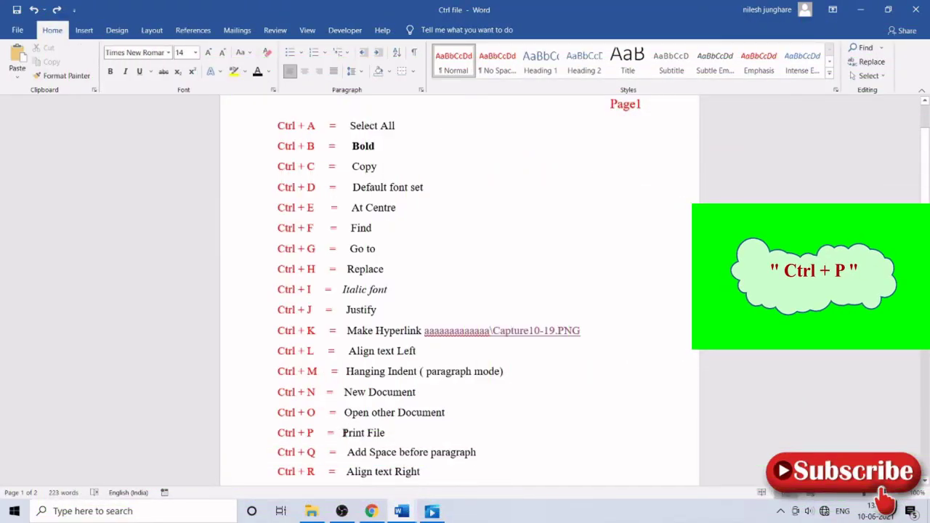
{"action": "key", "text": "ctrl+p"}
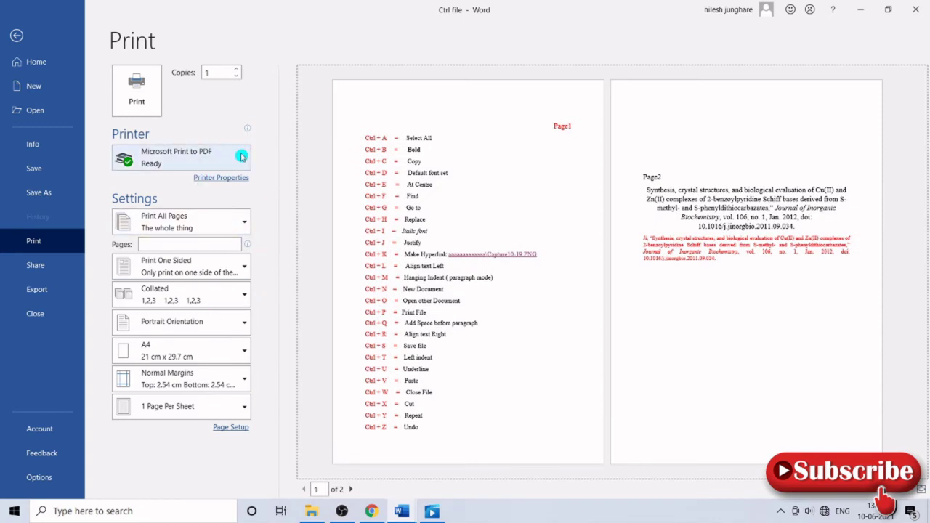
{"action": "left_click", "coordinate": [17, 38]}
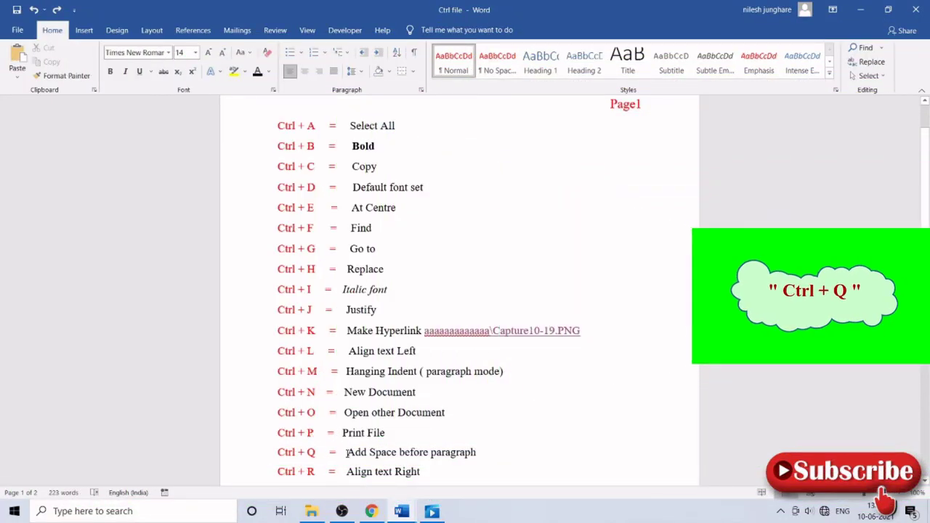
Step: Change paragraph spacing on the Ctrl + Q line with Ctrl+Q, then undo one change
{"action": "key", "text": "Home"}
{"action": "key", "text": "shift+Down"}
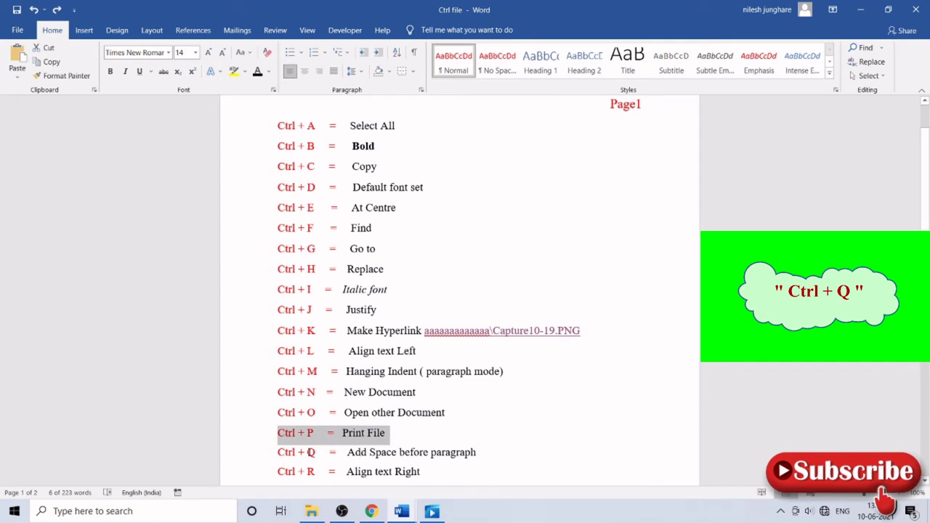
{"action": "left_click", "coordinate": [279, 452]}
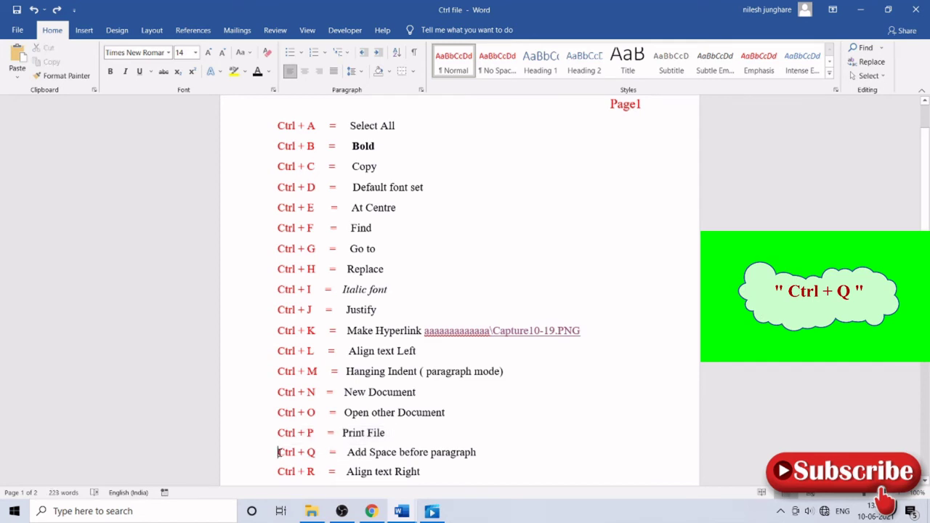
{"action": "key", "text": "ctrl+q"}
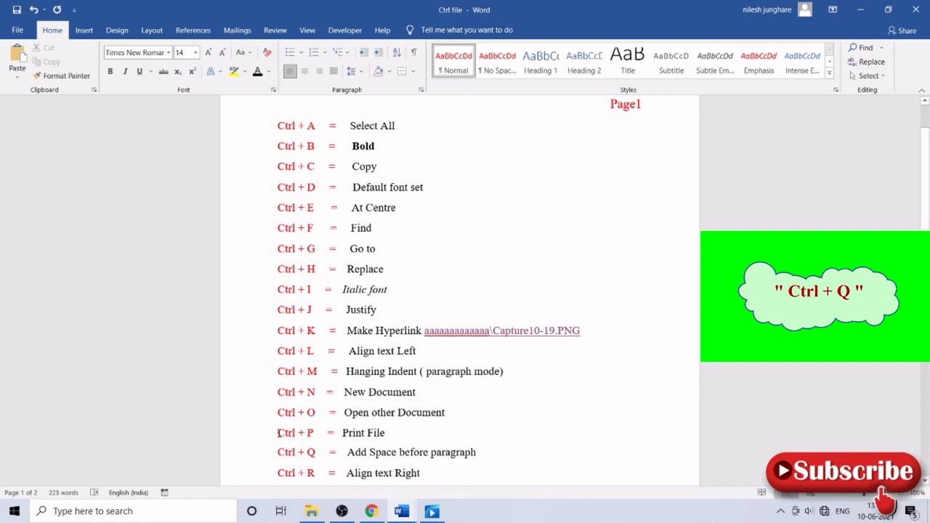
{"action": "key", "text": "ctrl+q"}
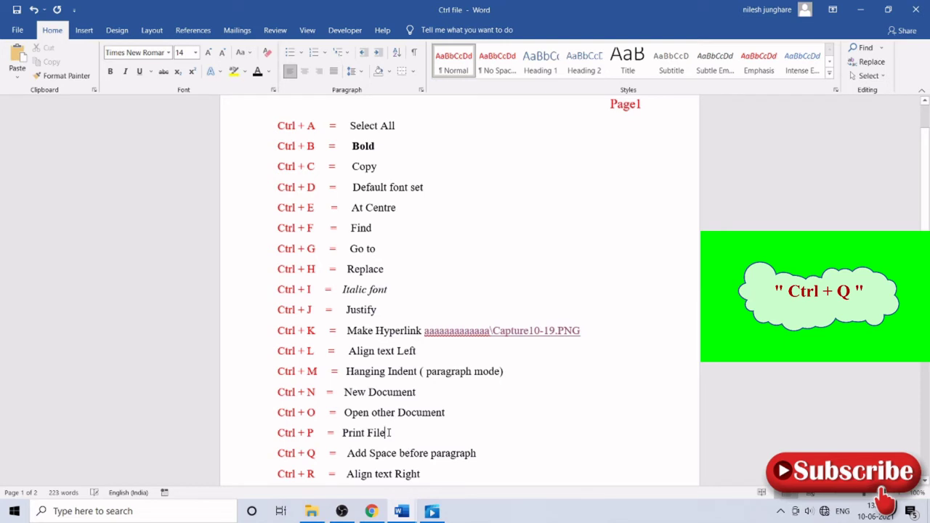
{"action": "left_click", "coordinate": [348, 454]}
{"action": "left_click", "coordinate": [279, 453]}
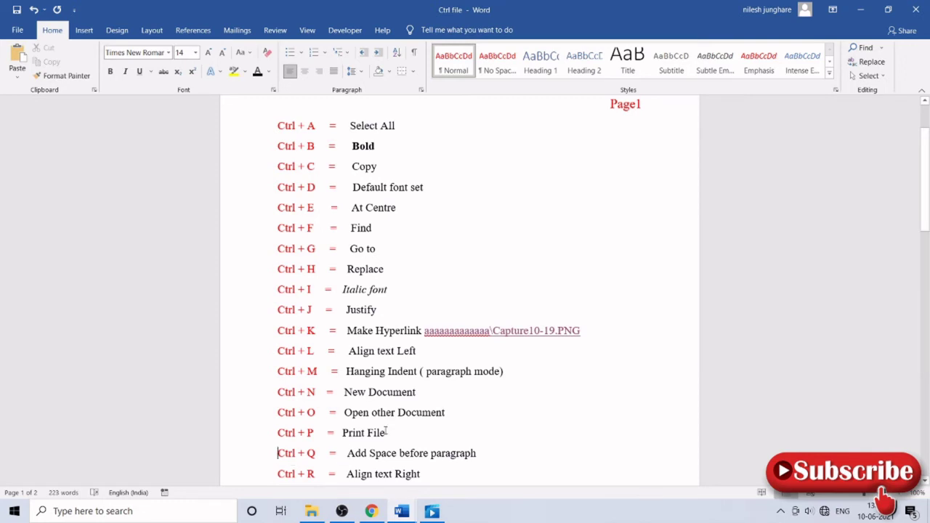
{"action": "key", "text": "ctrl+z"}
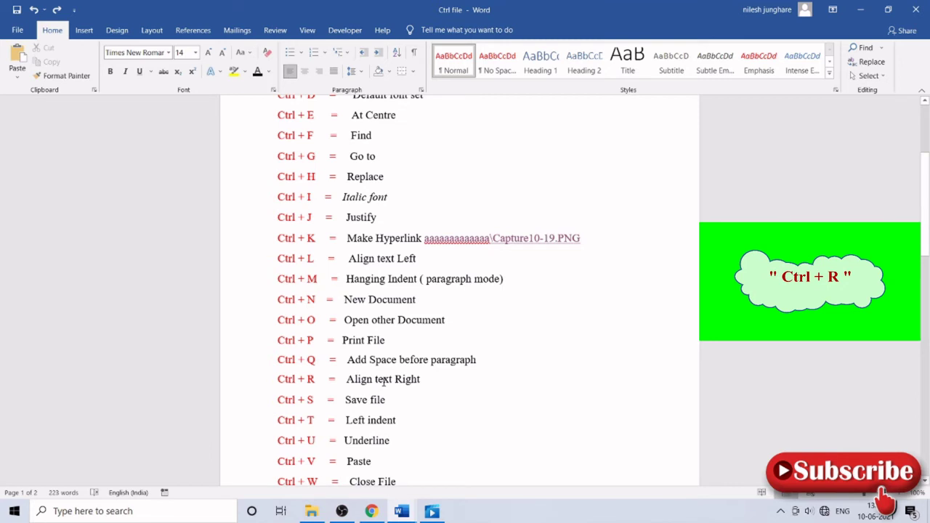
Step: Select the Synthesis reference paragraph on Page2 and right-align it with Ctrl+R
{"action": "left_click_drag", "start_coordinate": [926, 193], "coordinate": [927, 325]}
{"action": "left_click_drag", "start_coordinate": [557, 375], "coordinate": [263, 313]}
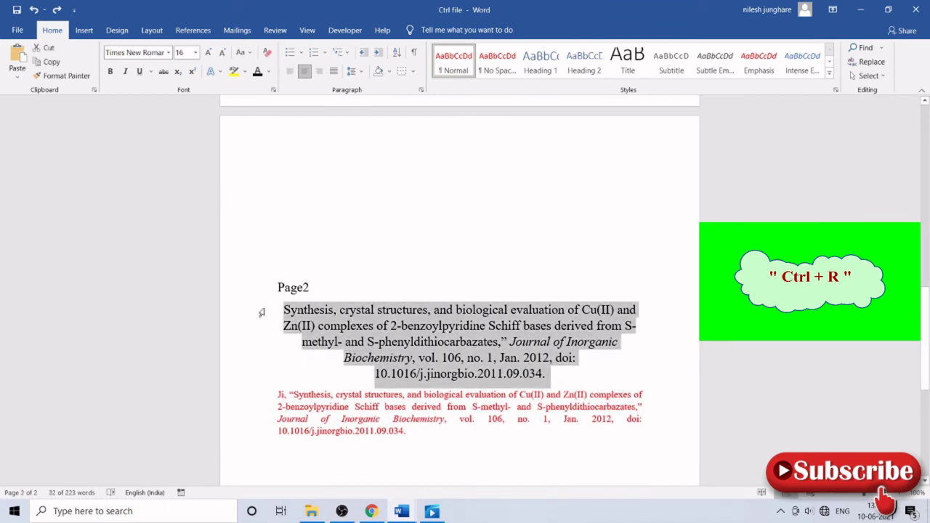
{"action": "key", "text": "ctrl+r"}
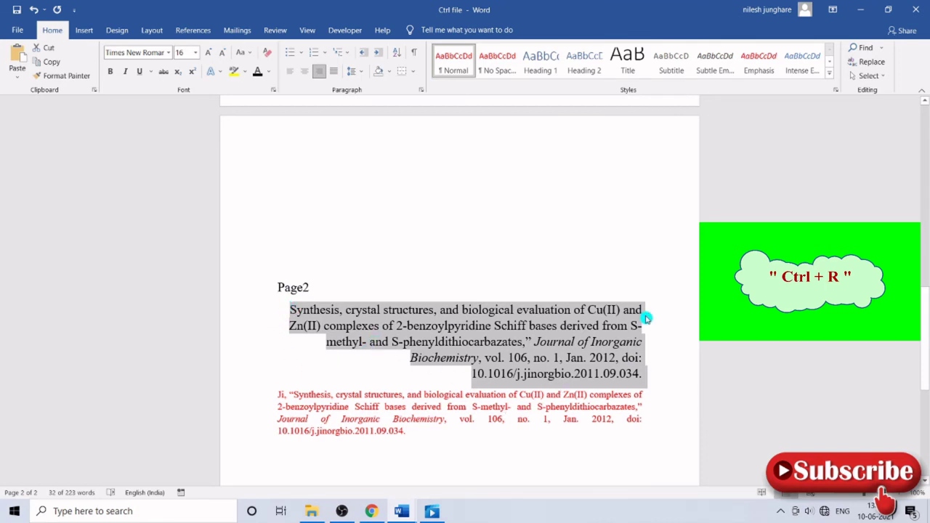
{"action": "left_click_drag", "start_coordinate": [926, 335], "coordinate": [927, 236]}
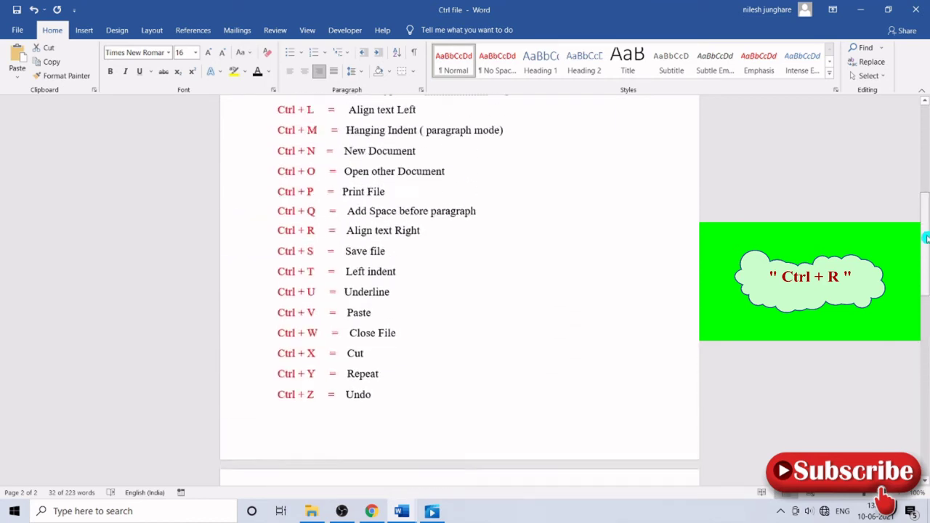
{"action": "left_click", "coordinate": [386, 257]}
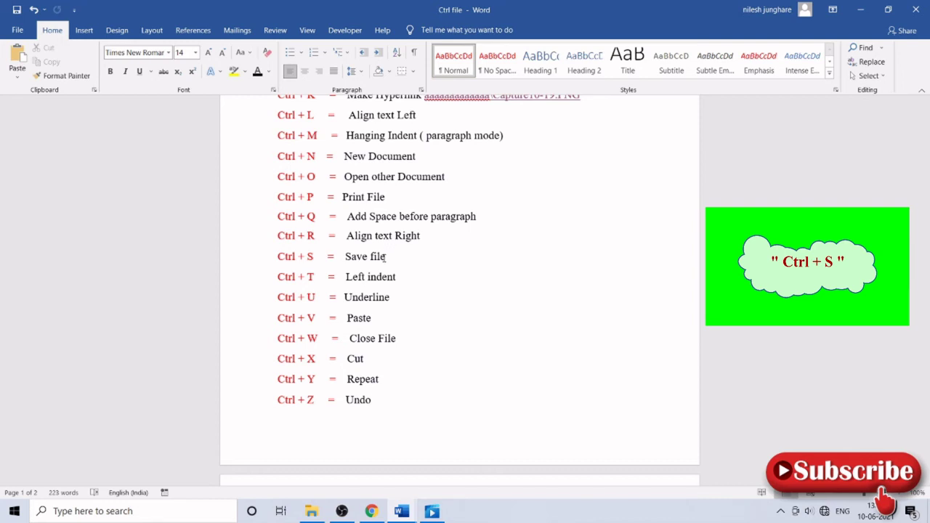
{"action": "left_click", "coordinate": [178, 163]}
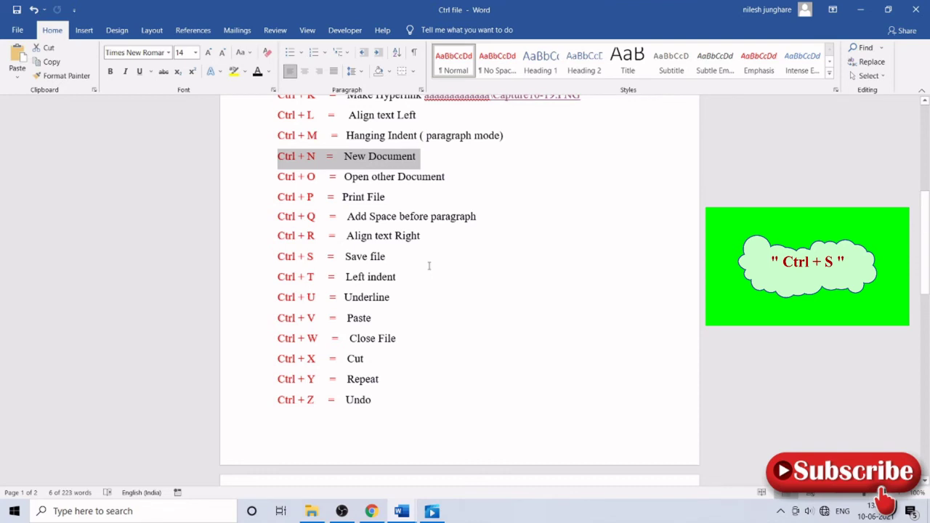
{"action": "left_click", "coordinate": [398, 276]}
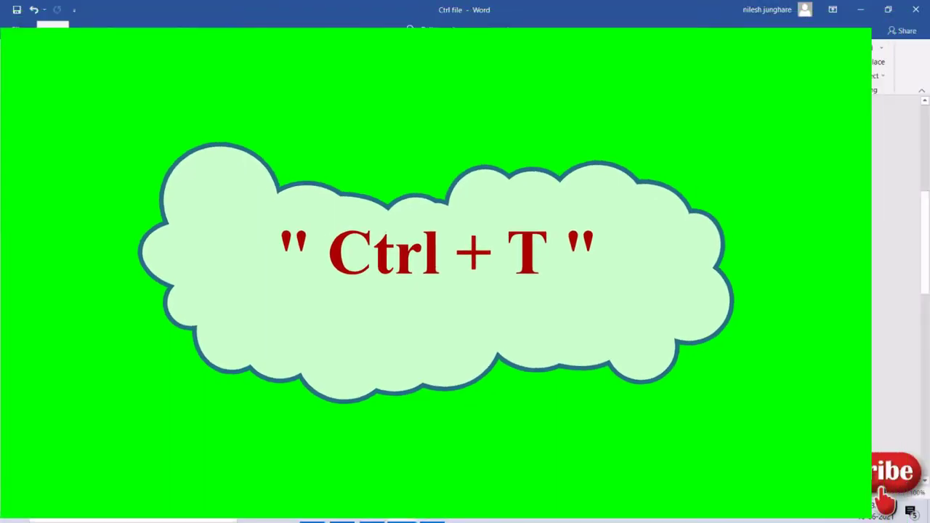
{"action": "double_click", "coordinate": [347, 298]}
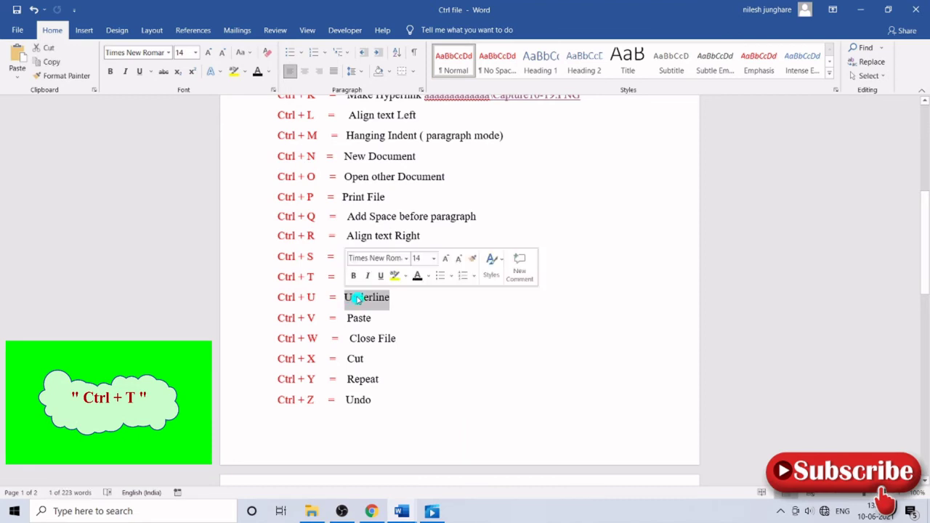
{"action": "key", "text": "ctrl+u"}
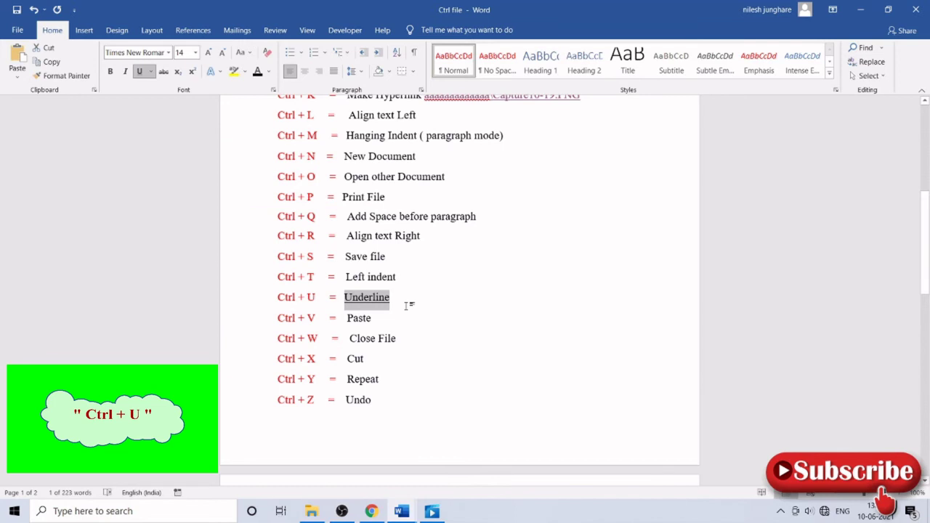
Step: Underline the letter U in 'Ctrl + U' using the Home tab's Underline button
{"action": "left_click", "coordinate": [409, 305]}
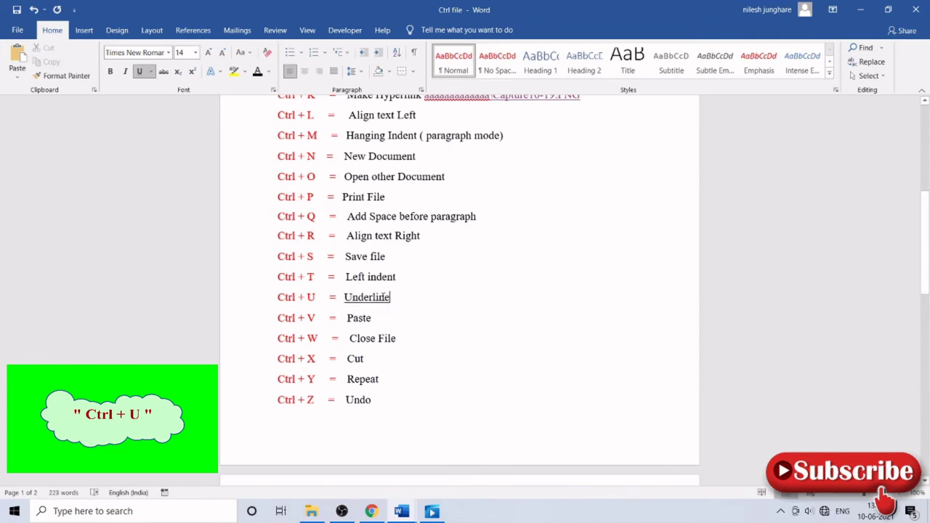
{"action": "left_click_drag", "start_coordinate": [318, 298], "coordinate": [307, 298]}
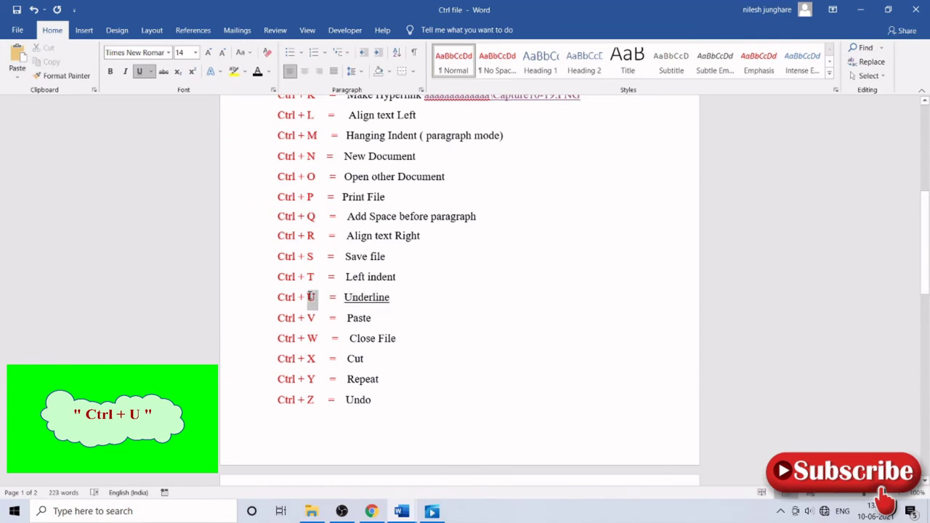
{"action": "left_click", "coordinate": [138, 74]}
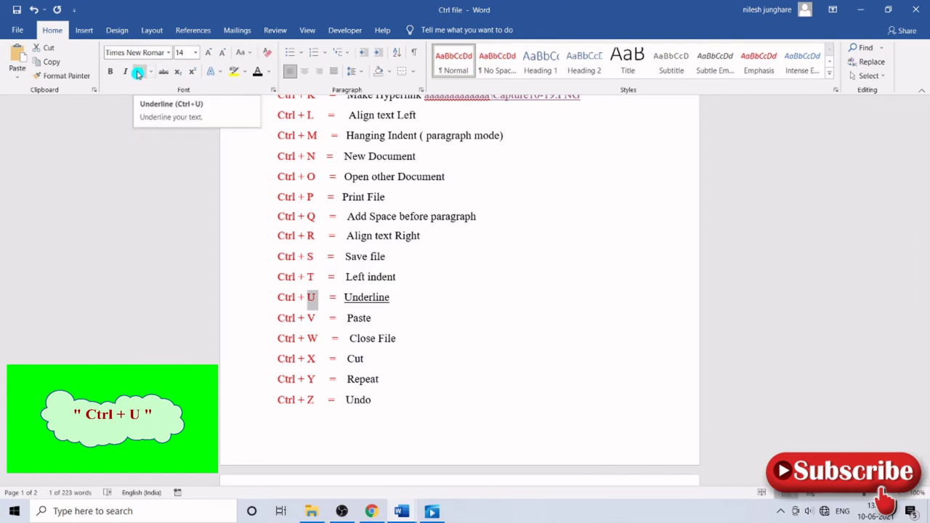
{"action": "left_click", "coordinate": [137, 74]}
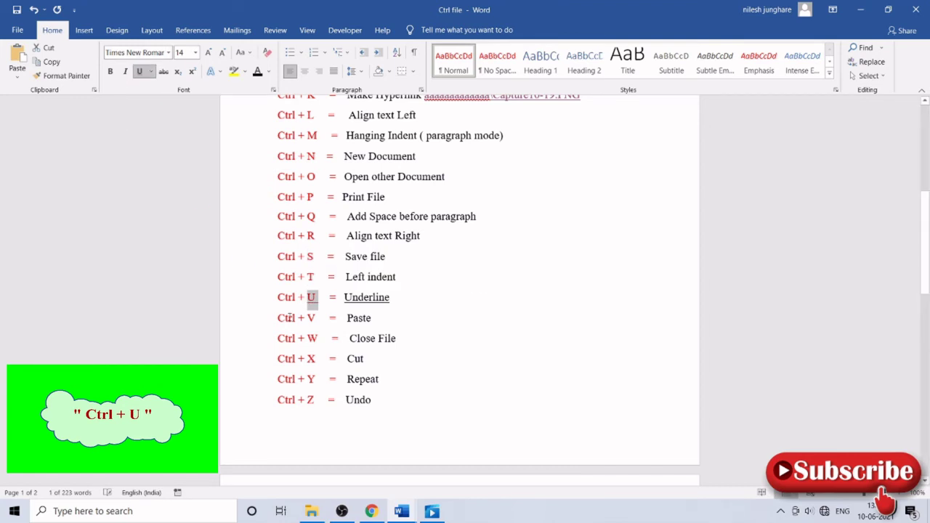
{"action": "left_click", "coordinate": [320, 308]}
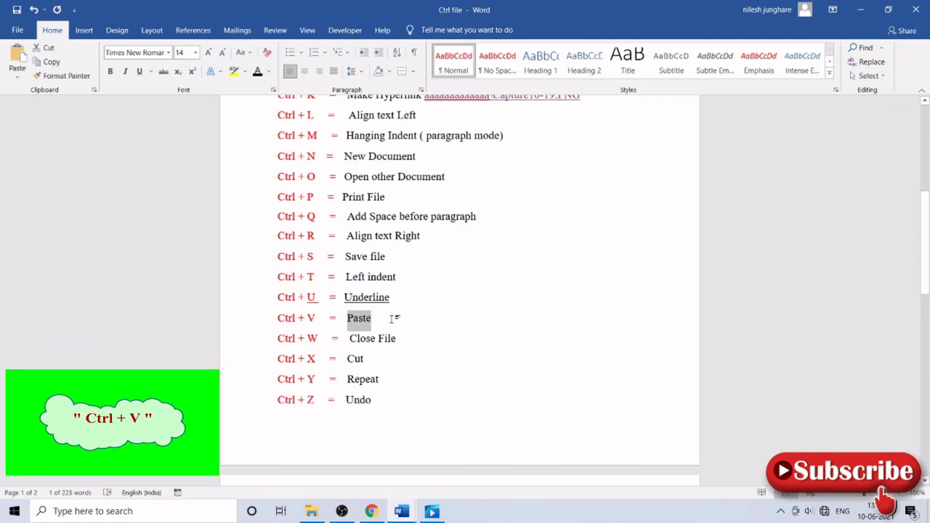
Step: Paste a second copy of 'Paste' after the word on the Ctrl + V line
{"action": "left_click", "coordinate": [393, 318]}
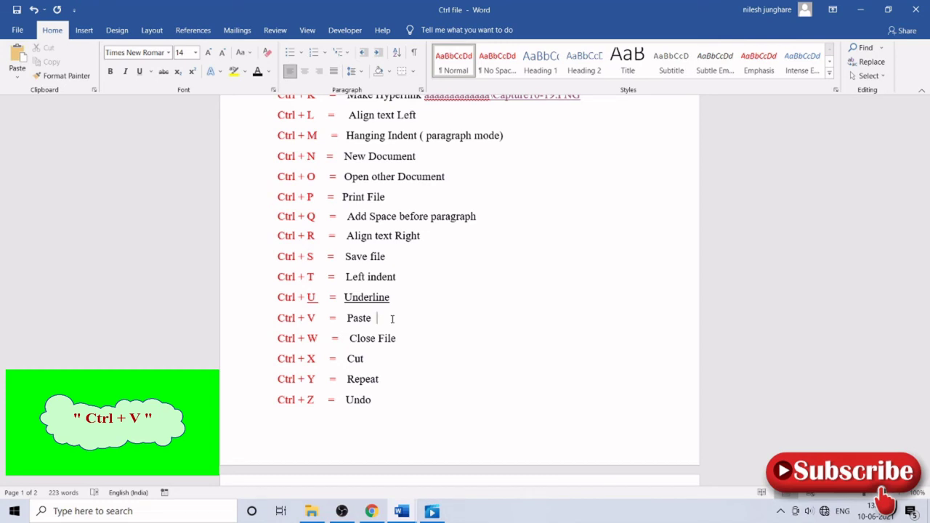
{"action": "type", "text": "Paste"}
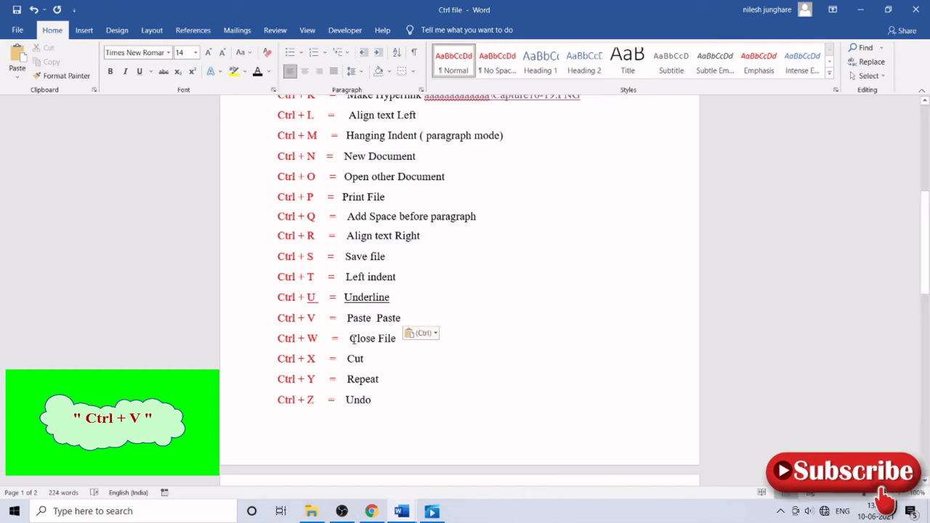
{"action": "left_click", "coordinate": [351, 338]}
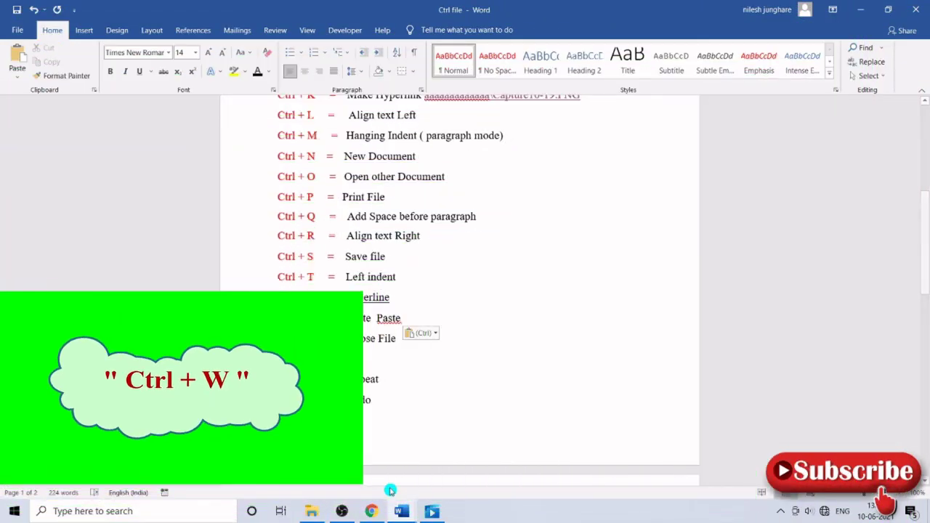
Step: Switch to Document4 and close it with Ctrl+W, choosing Don't Save
{"action": "mouse_move", "coordinate": [405, 514]}
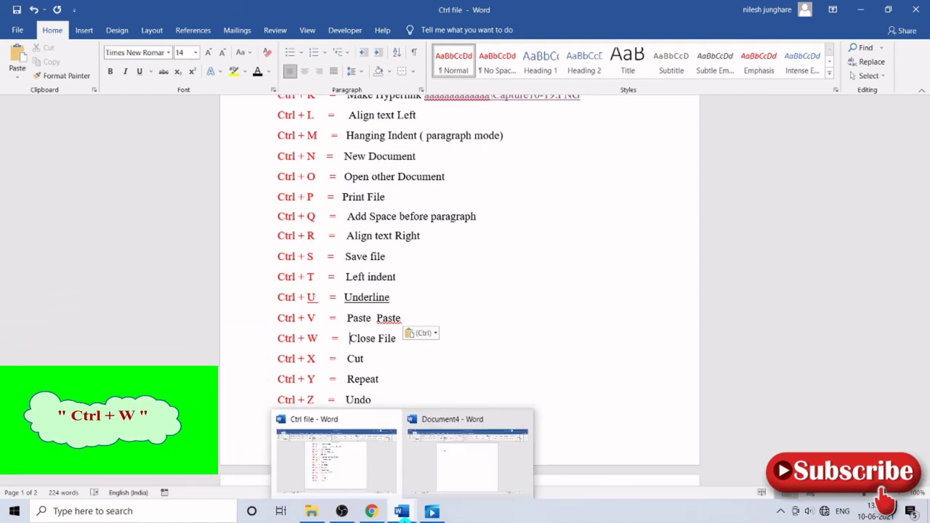
{"action": "left_click", "coordinate": [445, 471]}
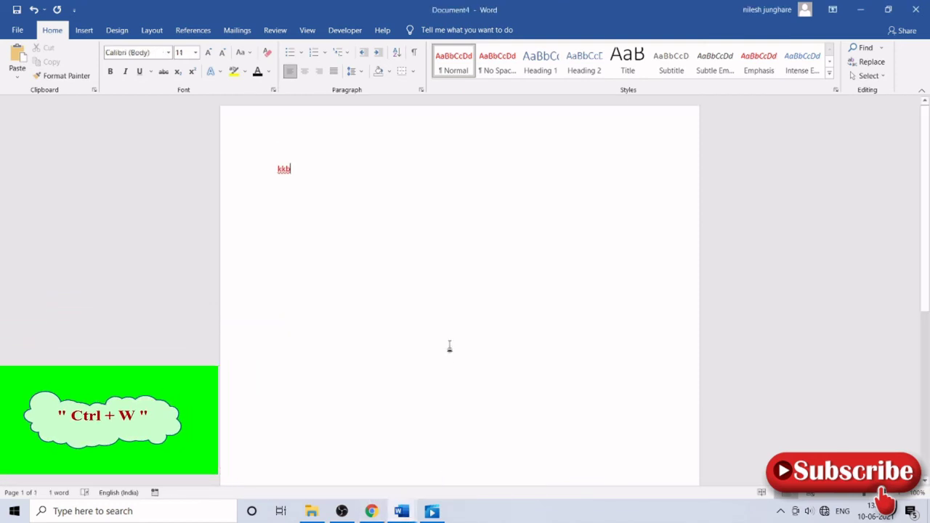
{"action": "key", "text": "ctrl+w"}
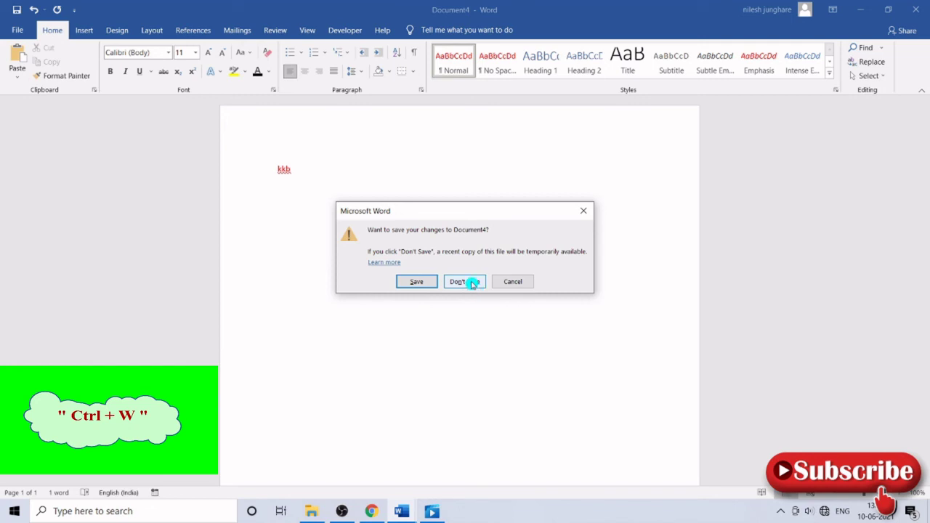
{"action": "left_click", "coordinate": [472, 283]}
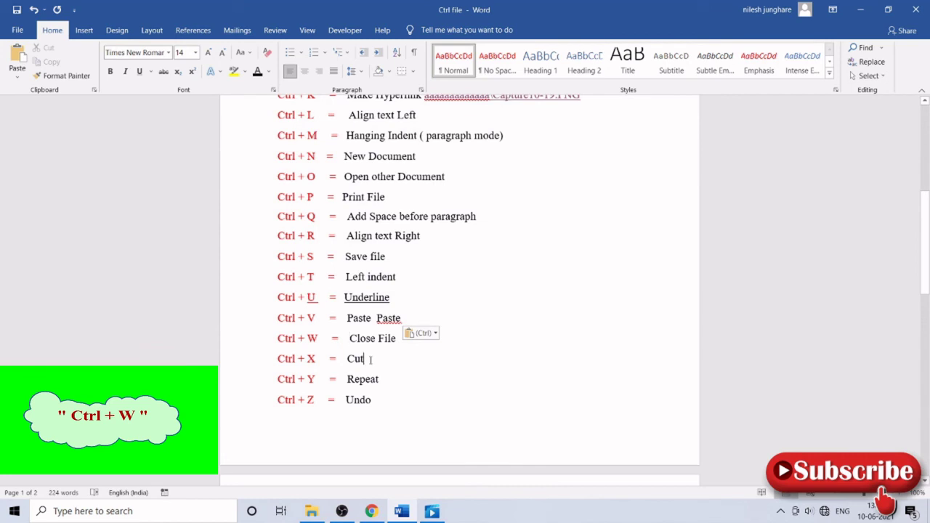
Step: Cut the word 'Cut' from the Ctrl + X line with Ctrl+X
{"action": "left_click_drag", "start_coordinate": [365, 359], "coordinate": [348, 355]}
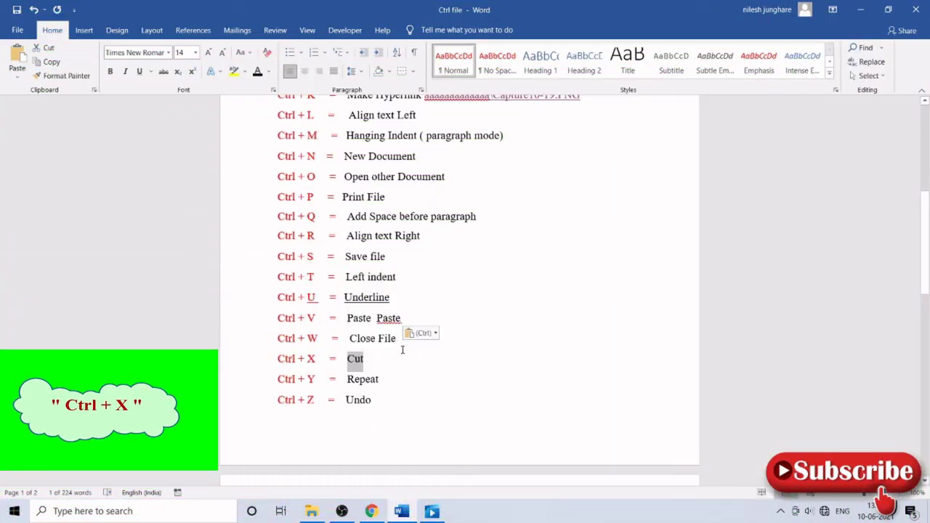
{"action": "key", "text": "ctrl"}
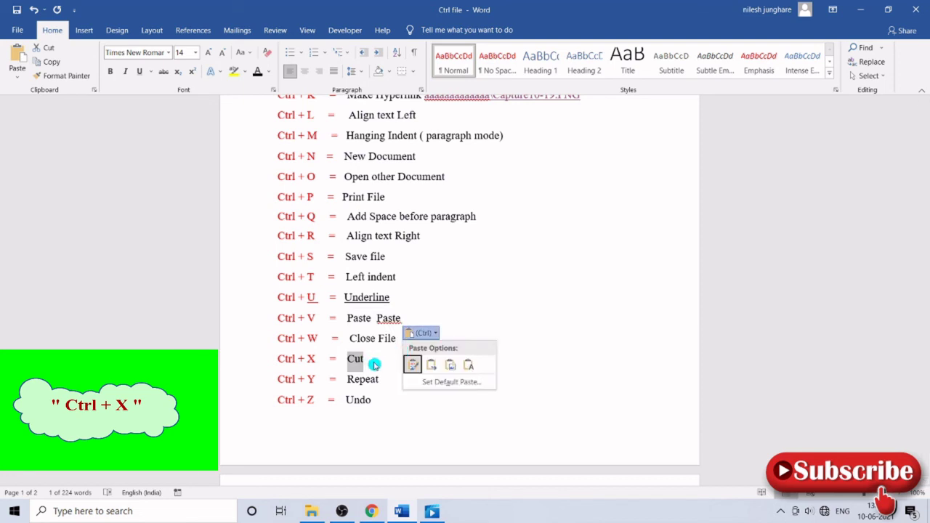
{"action": "key", "text": "Escape"}
{"action": "key", "text": "ctrl+x"}
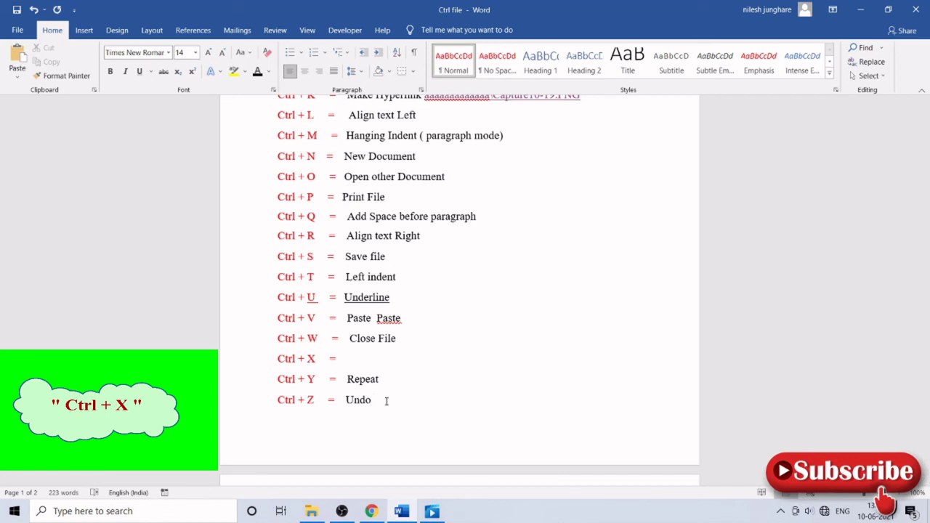
Step: Paste 'Cut' after Undo, then undo that paste with Ctrl+Z
{"action": "key", "text": "ctrl+v"}
{"action": "key", "text": "ctrl"}
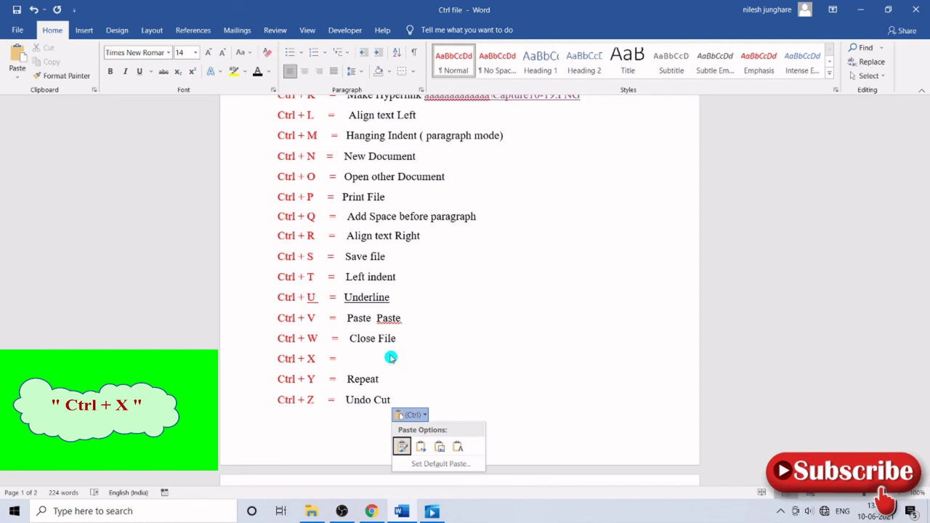
{"action": "key", "text": "Escape"}
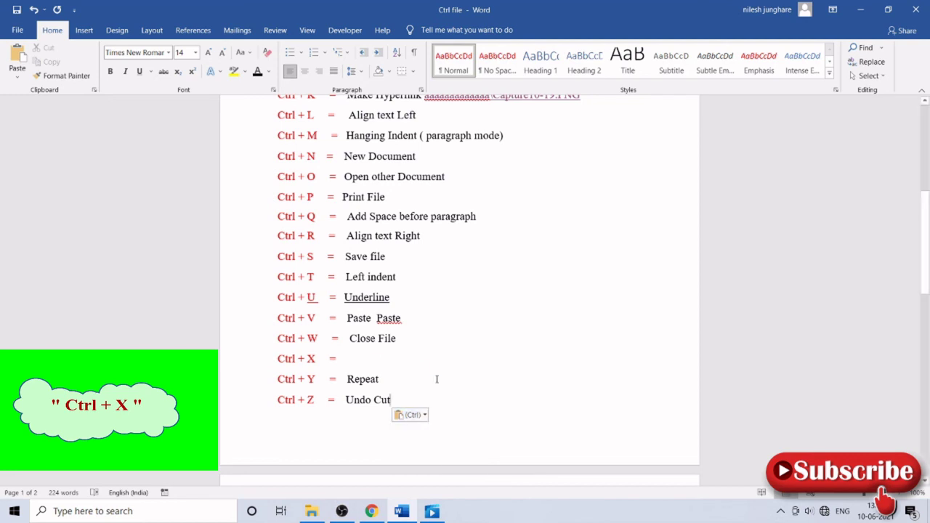
{"action": "key", "text": "ctrl+z"}
{"action": "key", "text": "ctrl+z"}
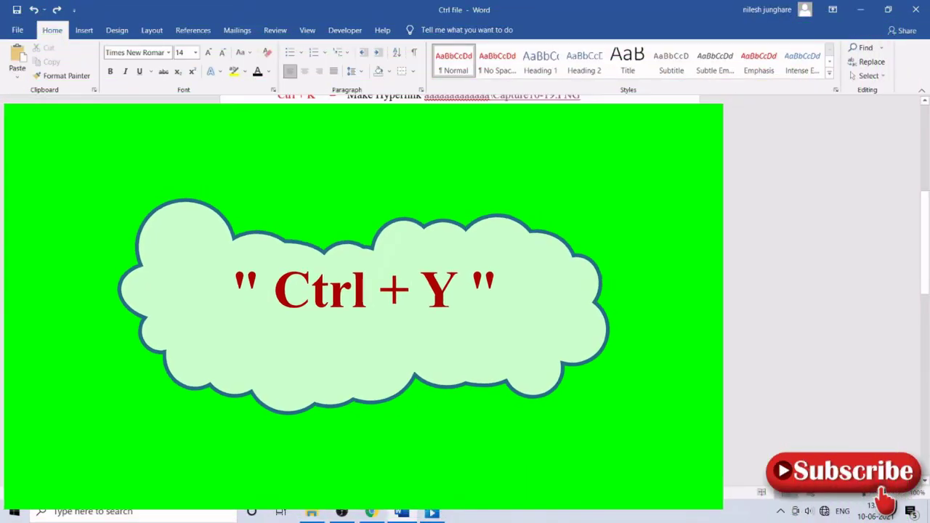
Step: Type 'Repaeat' after Repeat, repeat it twice with Ctrl+Y, then undo the repeats
{"action": "type", "text": "Repaeat"}
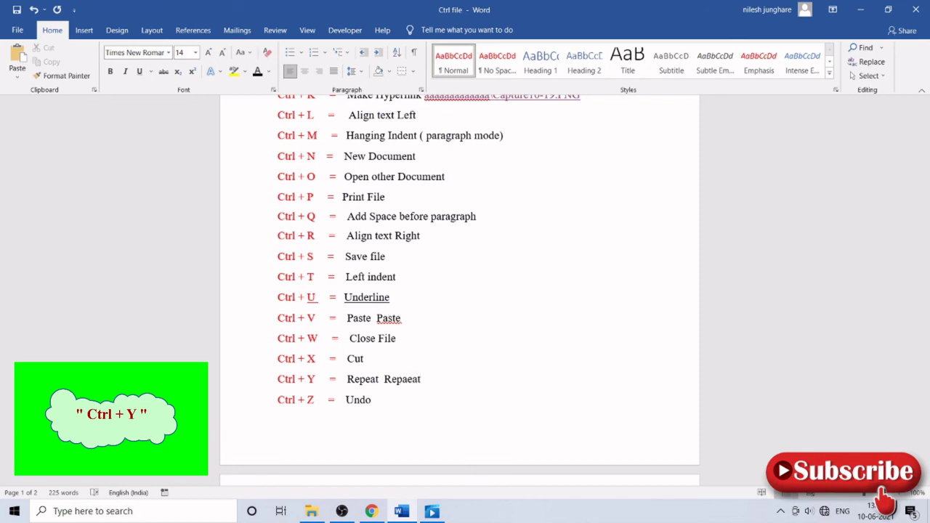
{"action": "key", "text": "ctrl+y"}
{"action": "key", "text": "ctrl+y"}
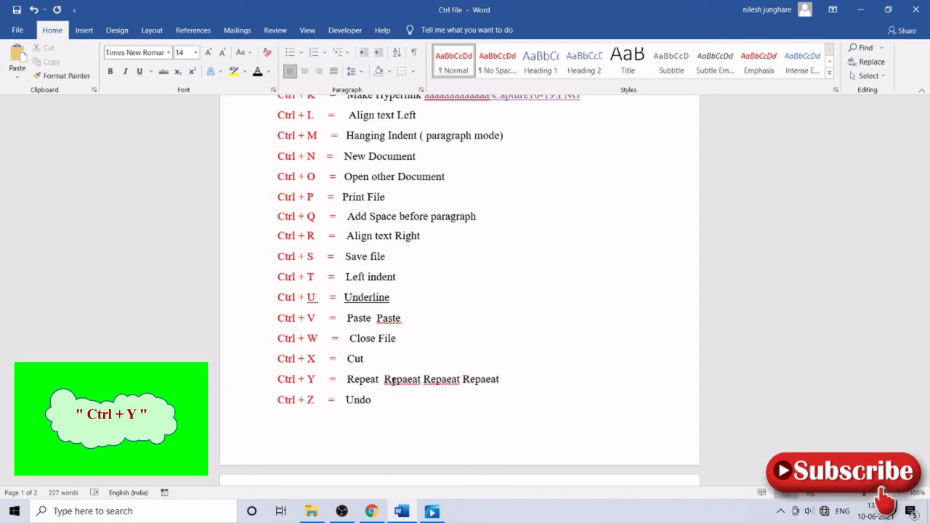
{"action": "key", "text": "ctrl+y"}
{"action": "key", "text": "ctrl+y"}
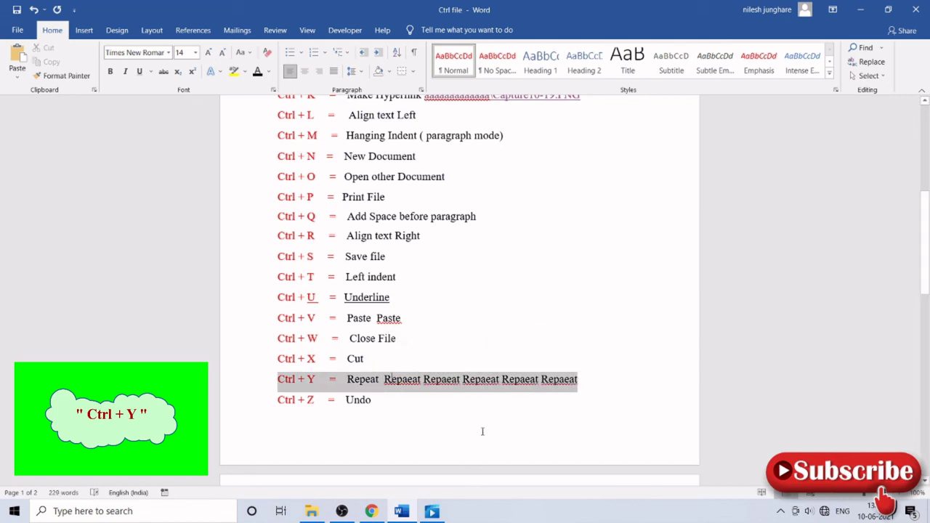
{"action": "key", "text": "ctrl+z"}
{"action": "key", "text": "ctrl+z"}
{"action": "key", "text": "ctrl+z"}
{"action": "key", "text": "ctrl+z"}
{"action": "key", "text": "ctrl+z"}
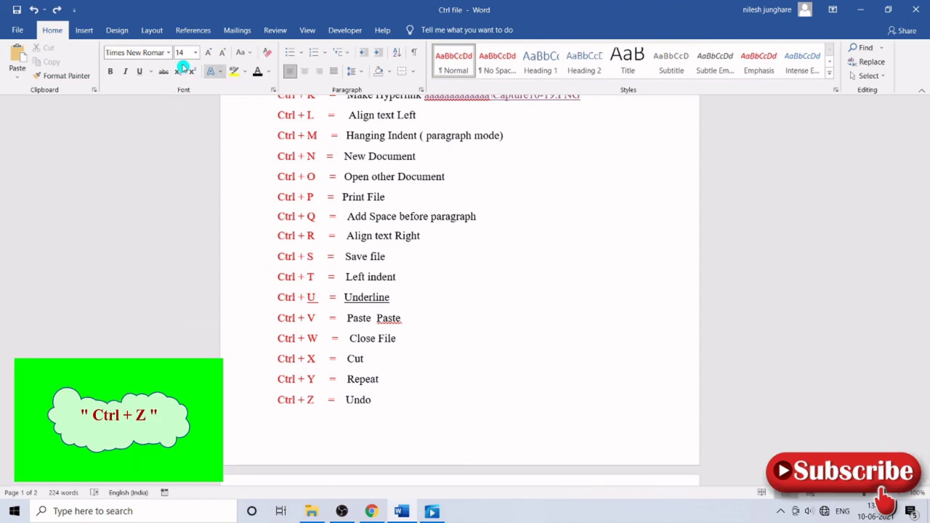
{"action": "left_click", "coordinate": [56, 11]}
{"action": "left_click", "coordinate": [56, 10]}
{"action": "left_click", "coordinate": [56, 10]}
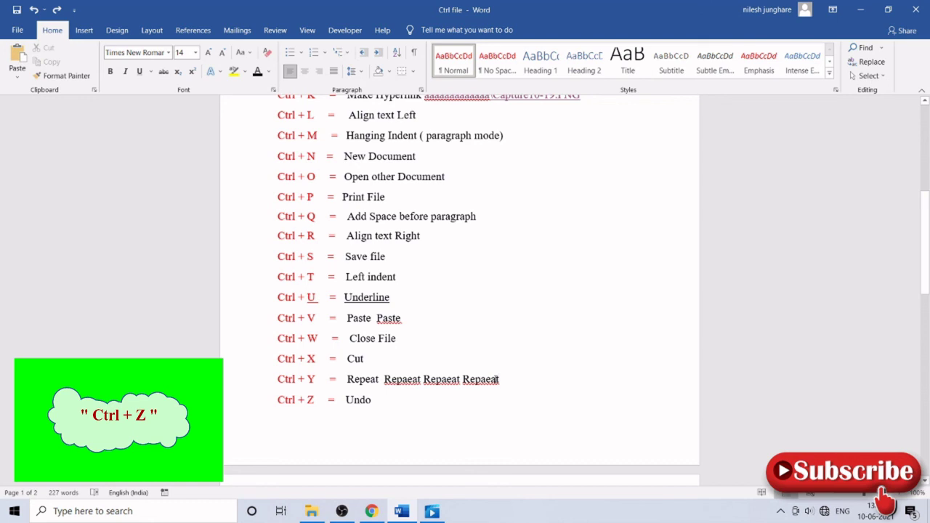
{"action": "key", "text": "ctrl+z"}
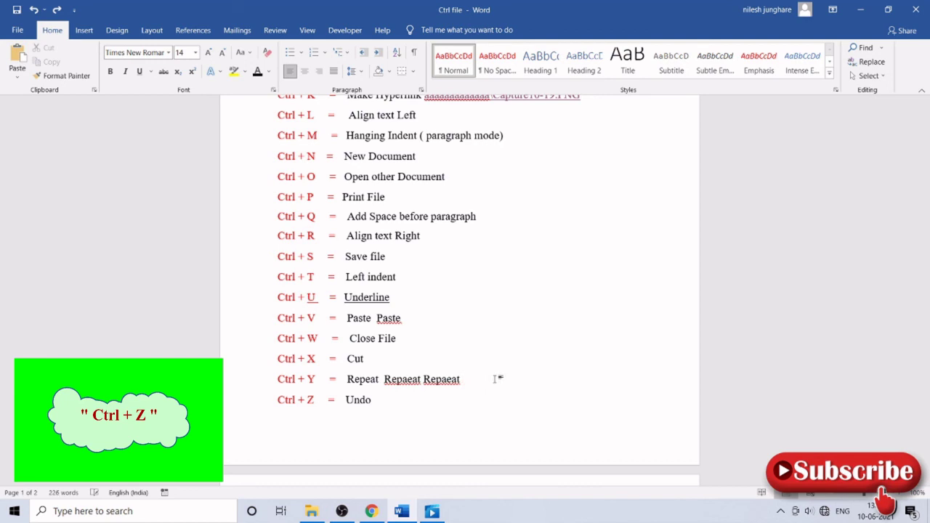
{"action": "key", "text": "ctrl+z"}
{"action": "key", "text": "ctrl+z"}
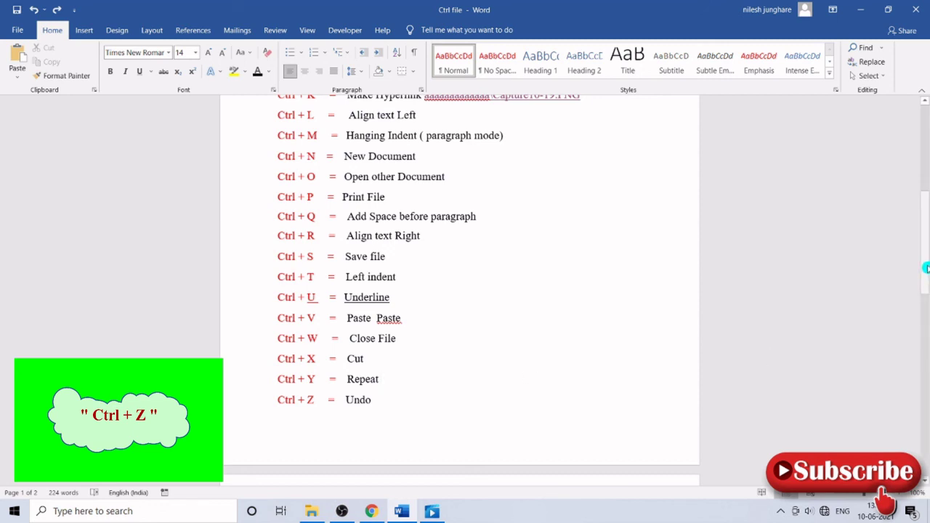
{"action": "left_click_drag", "start_coordinate": [927, 268], "coordinate": [926, 189]}
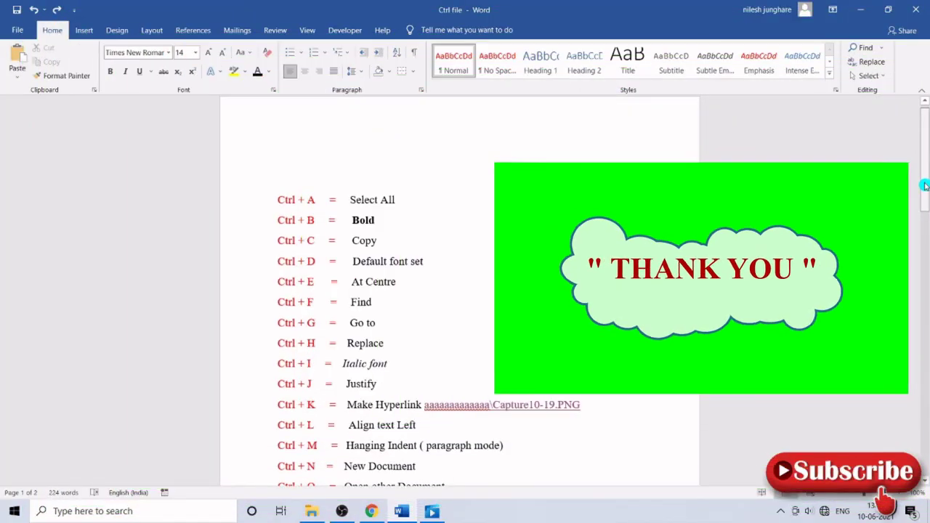